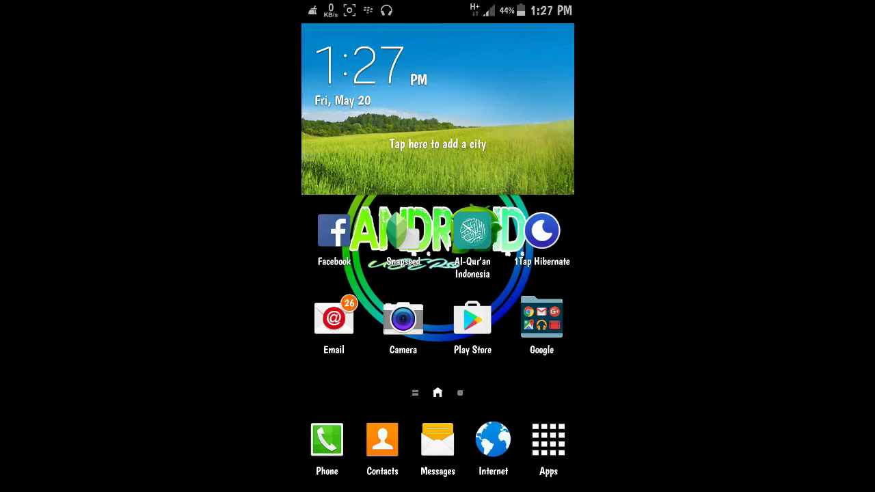
# - Browse the stock home screen pages and the installed apps list
pyautogui.moveTo(543, 389); pyautogui.dragTo(475, 408)
pyautogui.moveTo(425, 392); pyautogui.dragTo(519, 393)
pyautogui.click(548, 441)
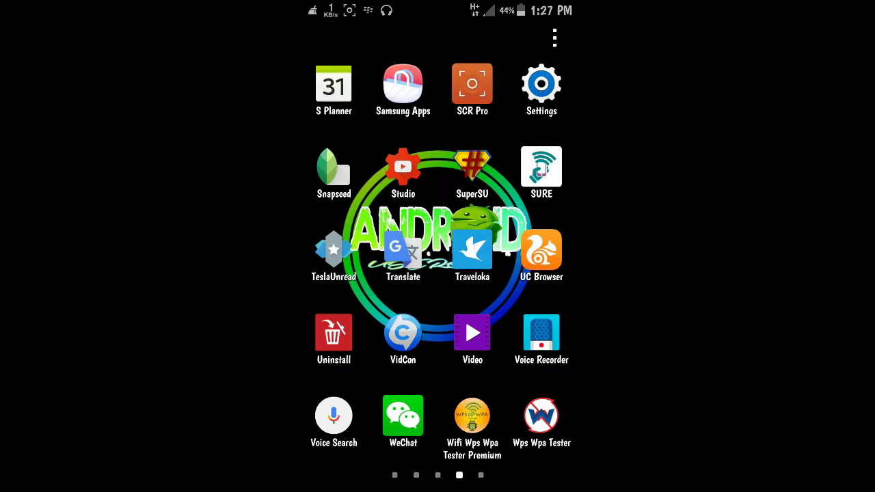
pyautogui.moveTo(542, 166); pyautogui.dragTo(341, 170)
pyautogui.moveTo(342, 274); pyautogui.dragTo(547, 273)
pyautogui.press('Home')
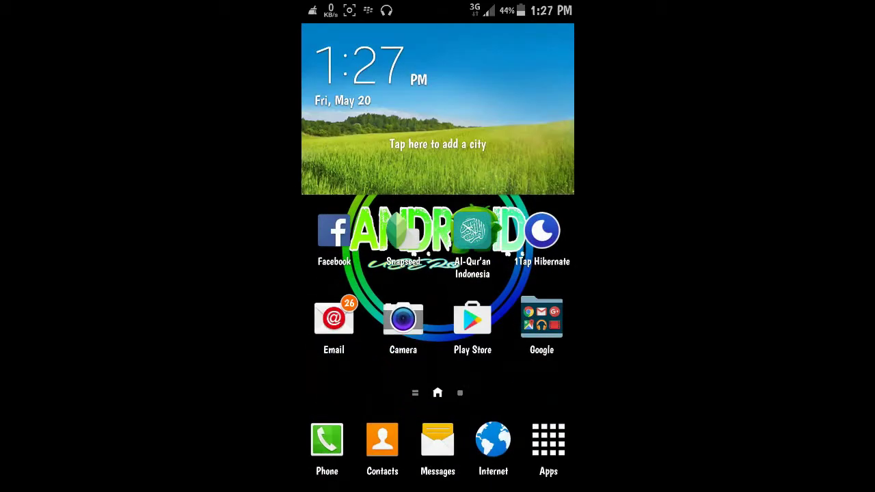
# - Page through the installed apps to find Nova Launcher, TeslaUnread and krom.icons.pack
pyautogui.click(553, 441)
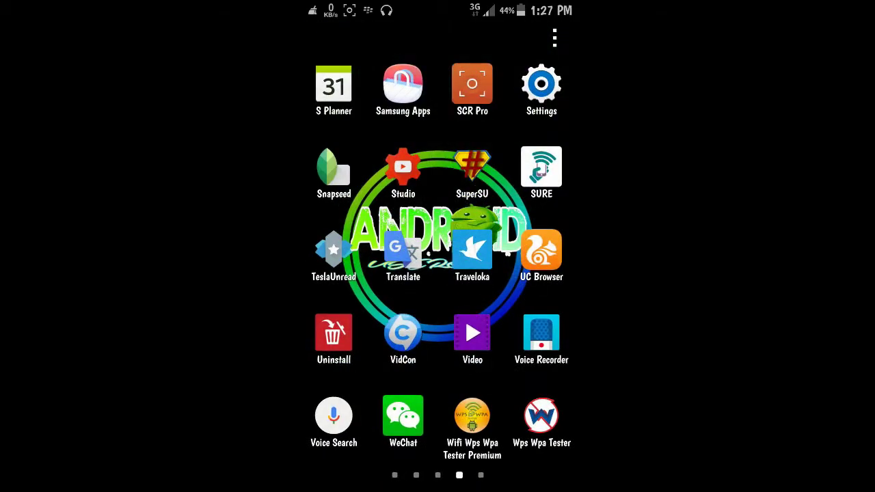
pyautogui.moveTo(520, 273)
pyautogui.mouseDown()
pyautogui.moveTo(341, 274)
pyautogui.moveTo(519, 273)
pyautogui.mouseUp()
pyautogui.moveTo(342, 273)
pyautogui.mouseDown()
pyautogui.moveTo(520, 273)
pyautogui.moveTo(342, 274)
pyautogui.moveTo(519, 273)
pyautogui.moveTo(382, 287)
pyautogui.moveTo(533, 287)
pyautogui.moveTo(369, 287)
pyautogui.moveTo(533, 287)
pyautogui.mouseUp()
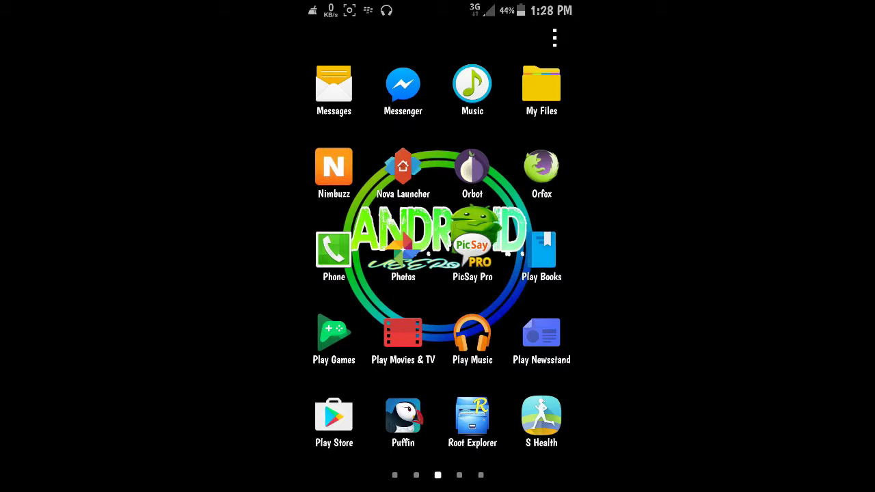
pyautogui.moveTo(520, 314); pyautogui.dragTo(369, 315)
pyautogui.moveTo(520, 315); pyautogui.dragTo(382, 314)
pyautogui.moveTo(383, 346); pyautogui.dragTo(519, 346)
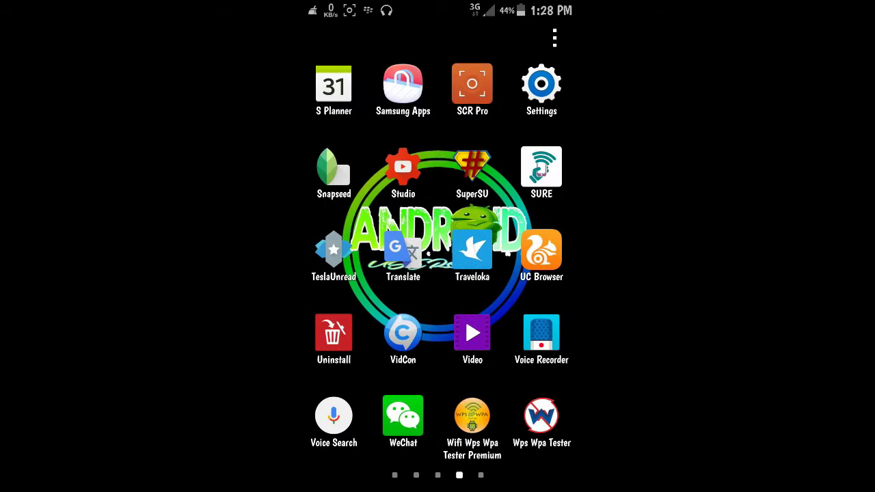
pyautogui.moveTo(383, 315); pyautogui.dragTo(533, 315)
pyautogui.moveTo(383, 315); pyautogui.dragTo(533, 308)
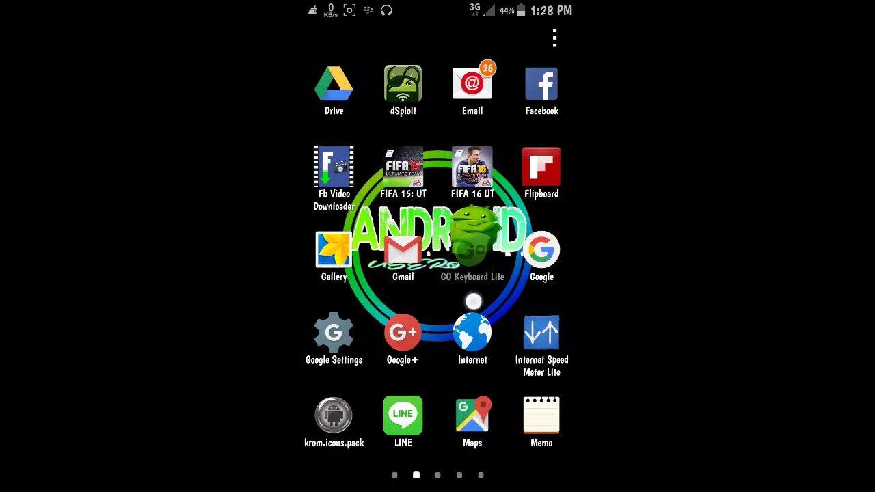
pyautogui.moveTo(382, 300); pyautogui.dragTo(540, 300)
pyautogui.press('Home')
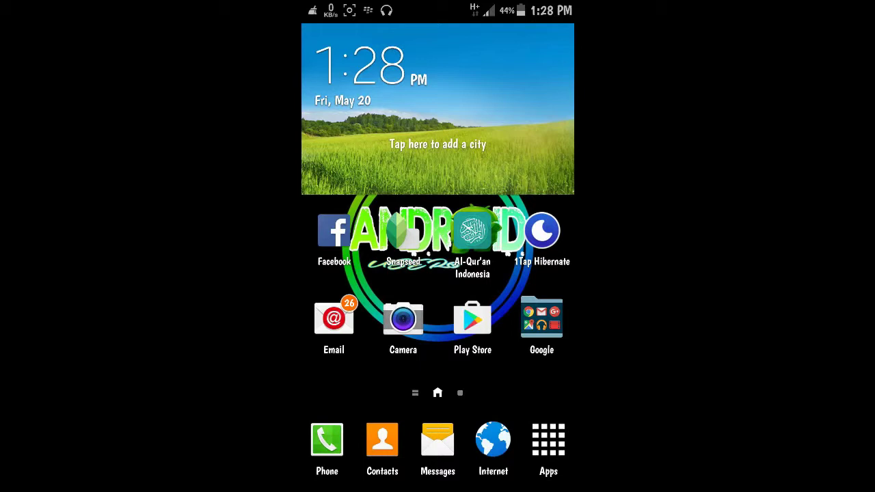
# - Glance at the second home page and begin a Play Store search for Nova Launcher
pyautogui.moveTo(520, 308); pyautogui.dragTo(355, 308)
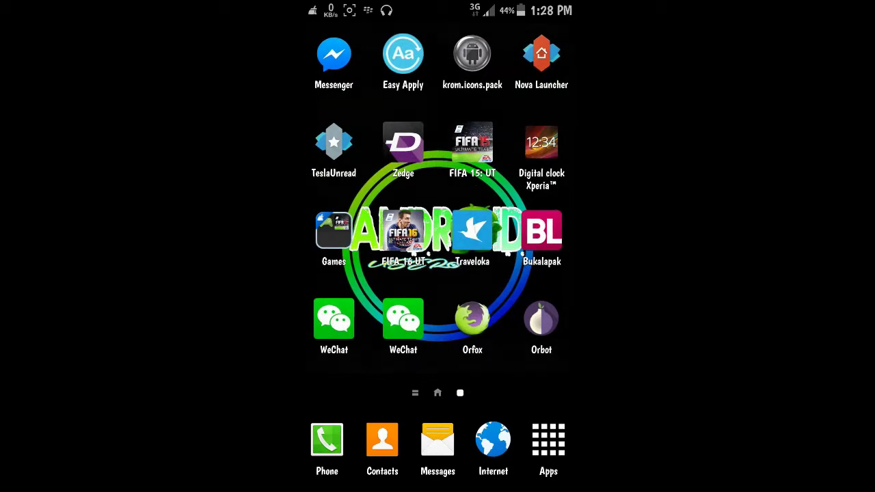
pyautogui.moveTo(383, 371); pyautogui.dragTo(556, 371)
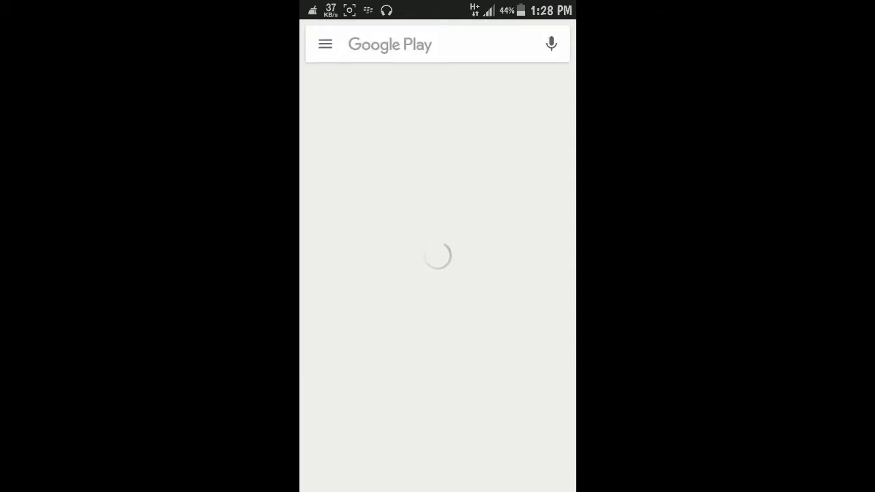
pyautogui.click(389, 44)
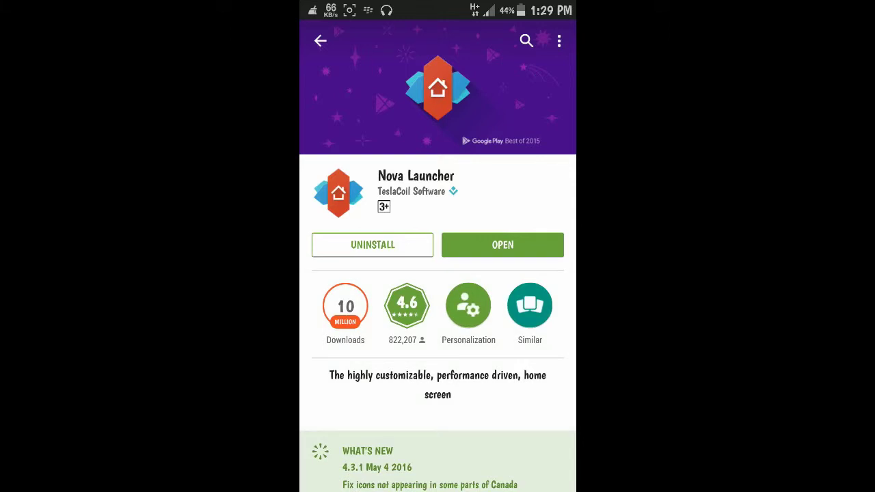
# - Launch Nova Launcher and page through its icon-pack-themed app drawer before returning home
pyautogui.click(524, 255)
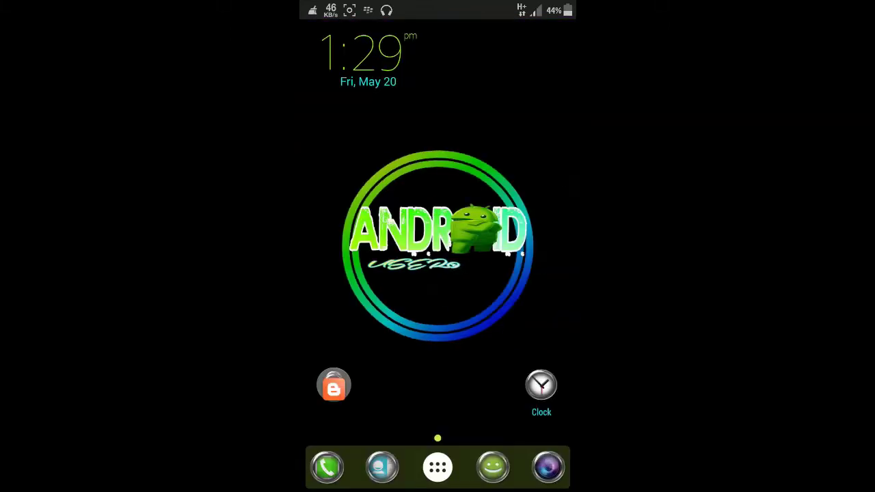
pyautogui.click(438, 466)
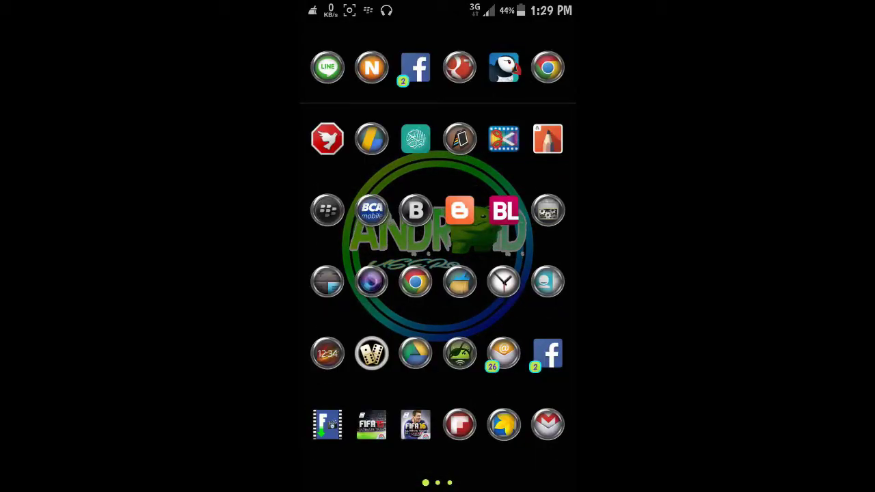
pyautogui.moveTo(547, 246); pyautogui.dragTo(341, 246)
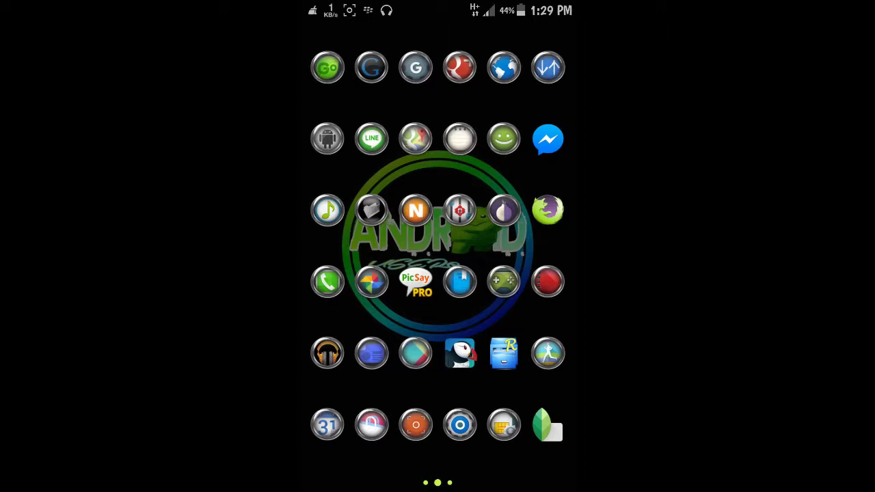
pyautogui.moveTo(342, 308); pyautogui.dragTo(547, 307)
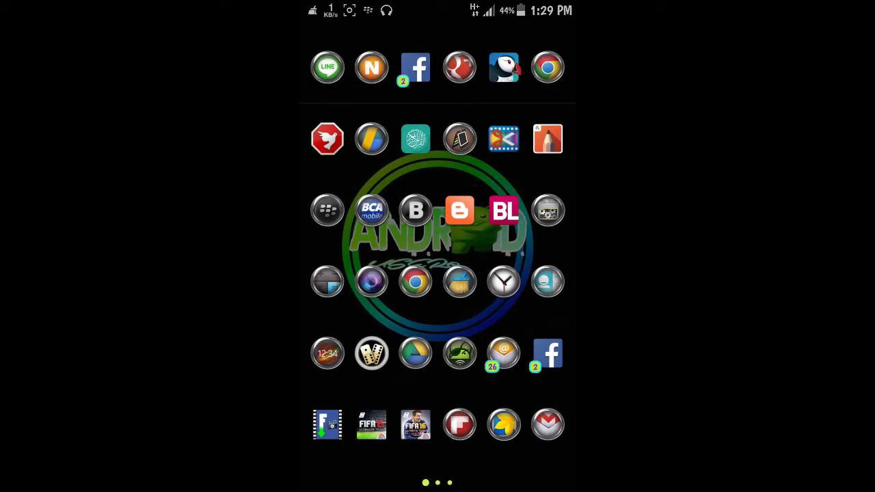
pyautogui.press('Escape')
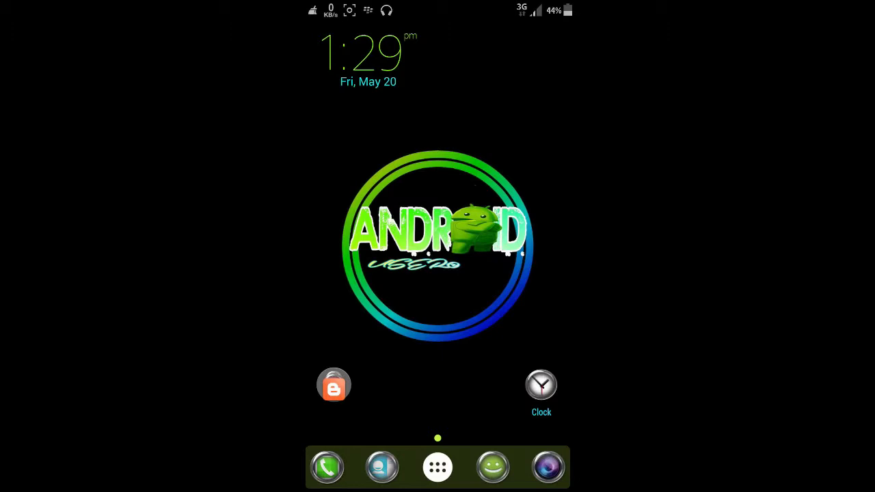
# - Page up and down through Nova's landscape app drawer
pyautogui.click(437, 467)
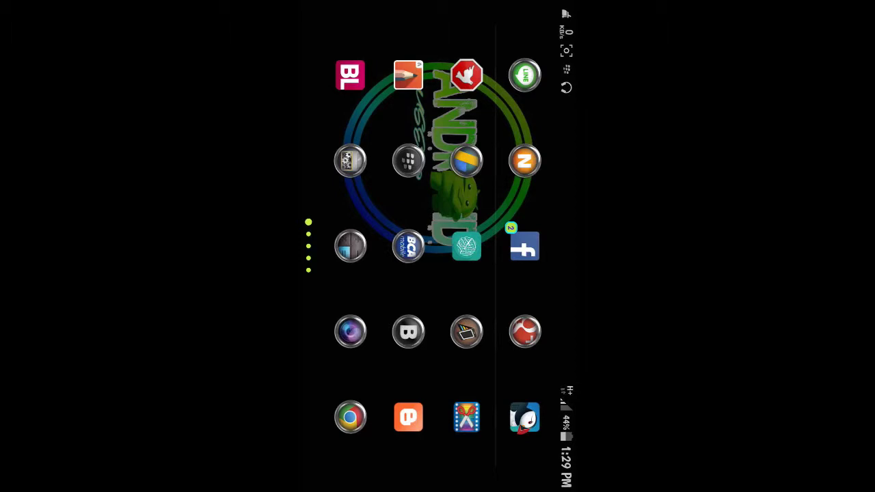
pyautogui.moveTo(438, 376); pyautogui.dragTo(437, 102)
pyautogui.moveTo(438, 376); pyautogui.dragTo(437, 103)
pyautogui.moveTo(385, 438); pyautogui.dragTo(385, 171)
pyautogui.moveTo(381, 397); pyautogui.dragTo(381, 137)
pyautogui.moveTo(369, 170); pyautogui.dragTo(369, 410)
pyautogui.moveTo(367, 301); pyautogui.dragTo(367, 423)
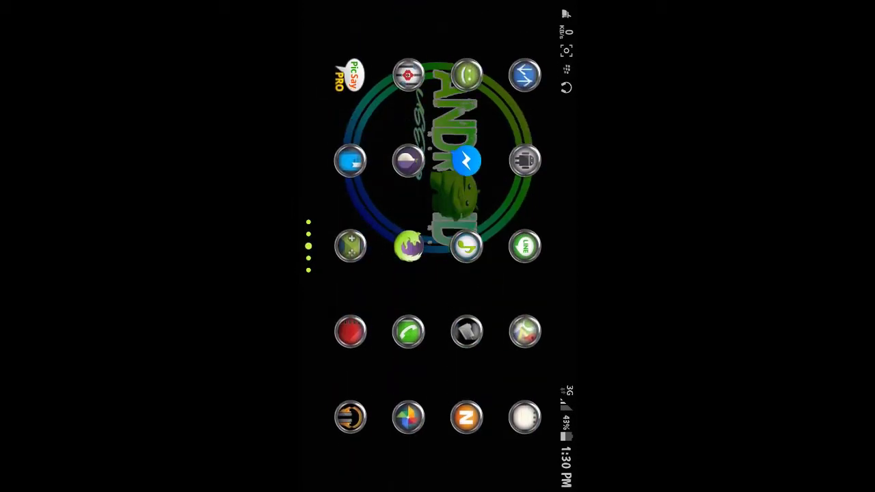
# - Open krom.icons.pack, dismiss its download suggestion with Later, and browse its menu
pyautogui.click(525, 161)
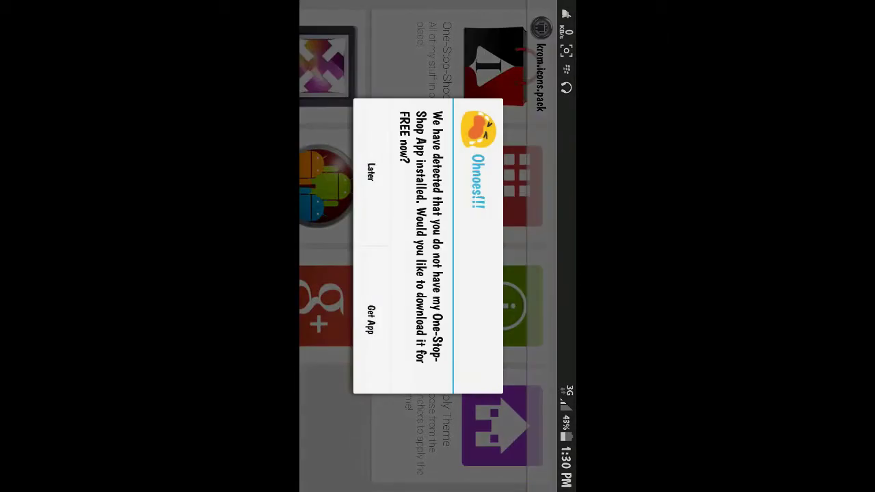
pyautogui.click(371, 172)
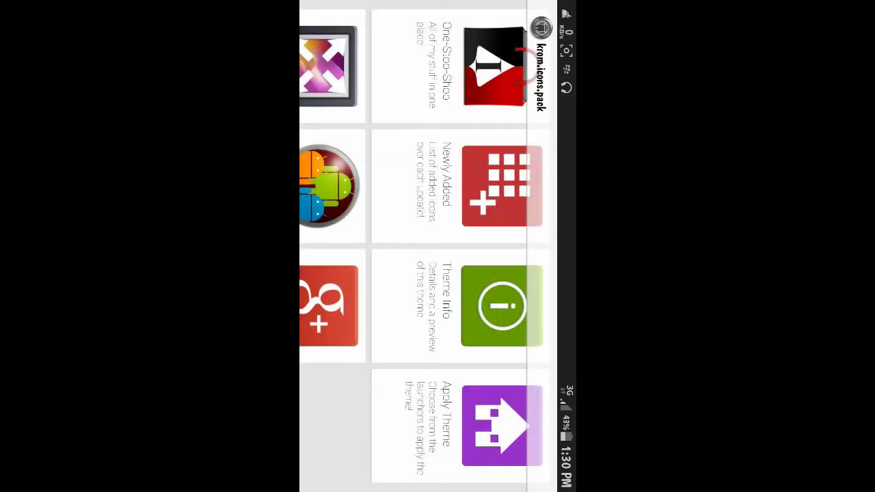
pyautogui.scroll(-2, 427, 246)
pyautogui.scroll(-1, 417, 438)
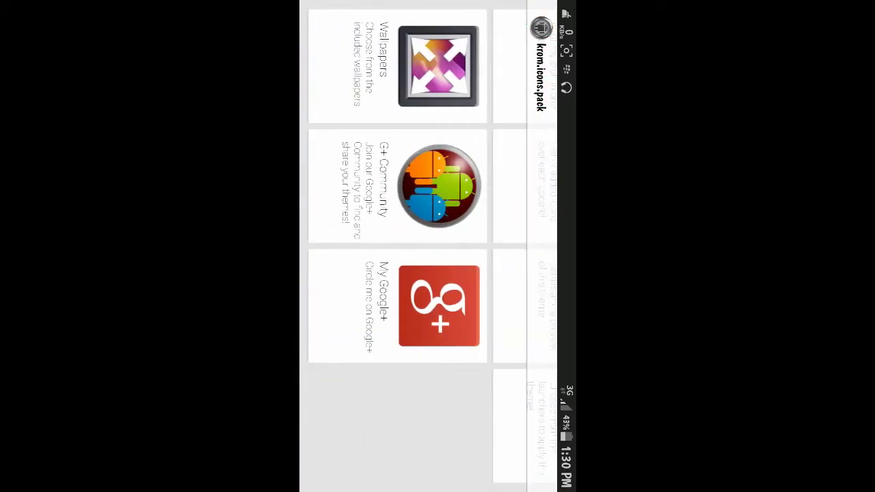
pyautogui.press('Escape')
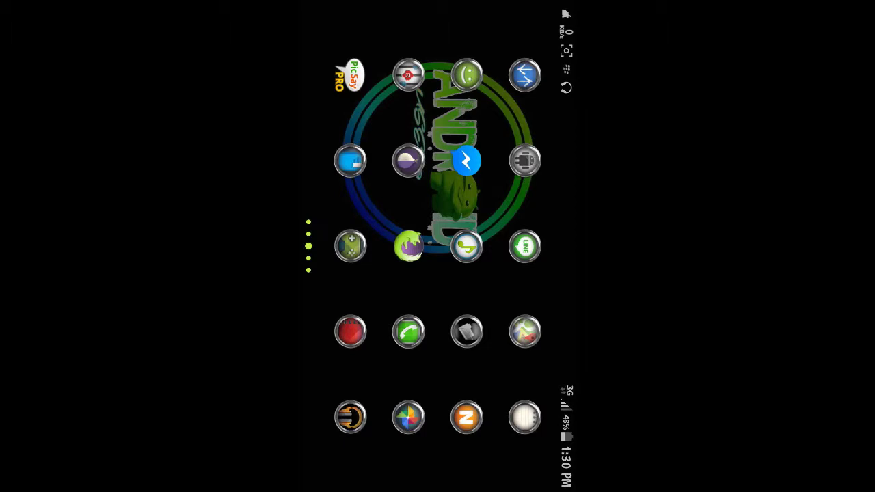
pyautogui.moveTo(437, 383); pyautogui.dragTo(437, 136)
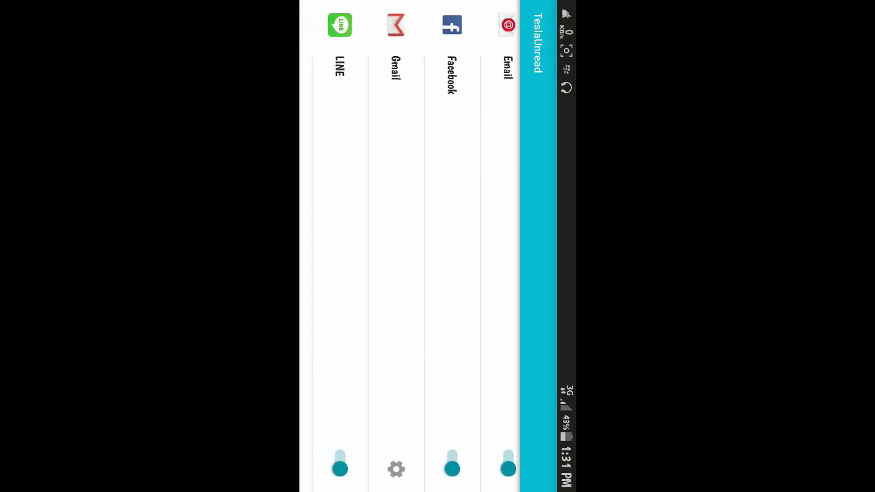
pyautogui.moveTo(383, 422); pyautogui.dragTo(453, 422)
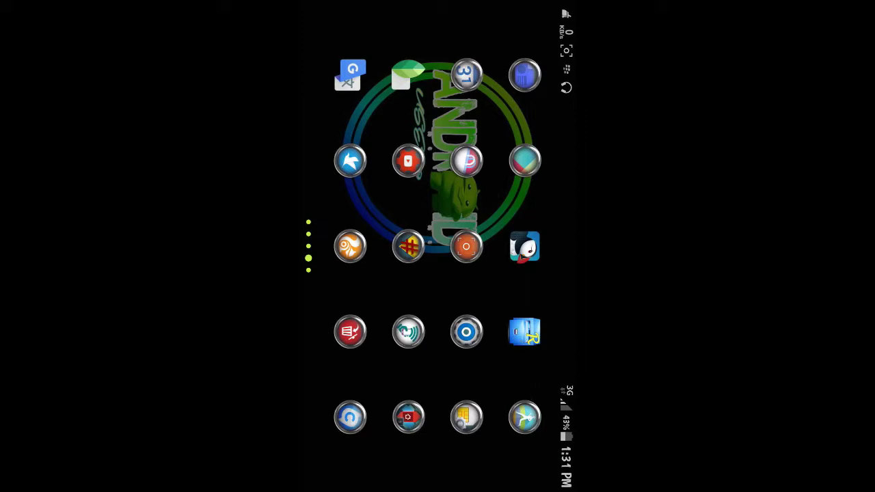
# - From the app drawer, open Nova Settings and tap its 'Not set as default' banner
pyautogui.moveTo(437, 376)
pyautogui.mouseDown()
pyautogui.moveTo(437, 136)
pyautogui.moveTo(437, 376)
pyautogui.mouseUp()
pyautogui.moveTo(397, 295); pyautogui.dragTo(397, 437)
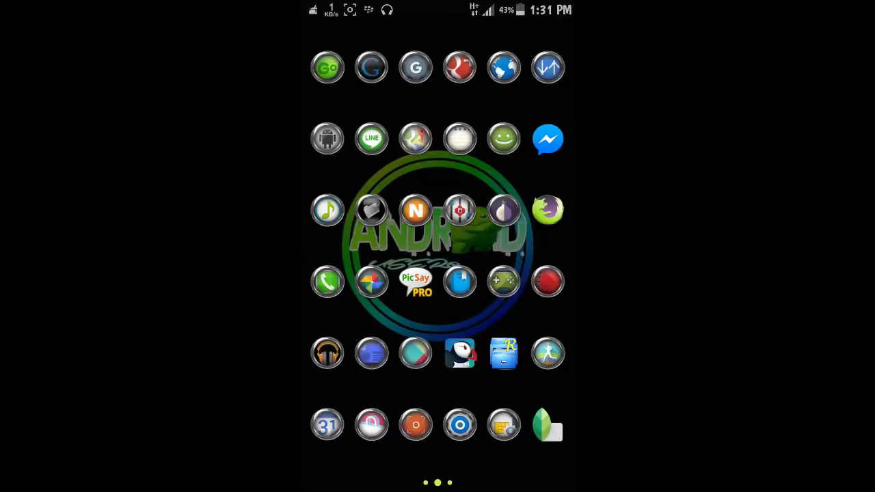
pyautogui.click(460, 210)
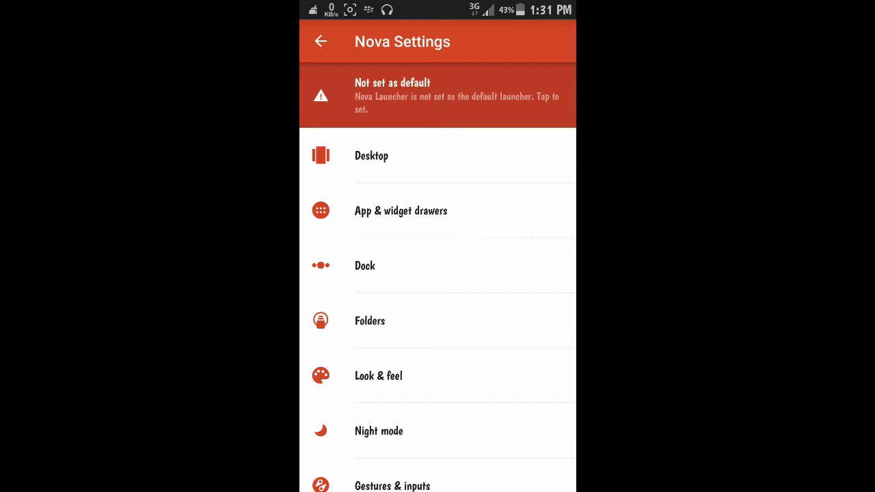
pyautogui.click(499, 97)
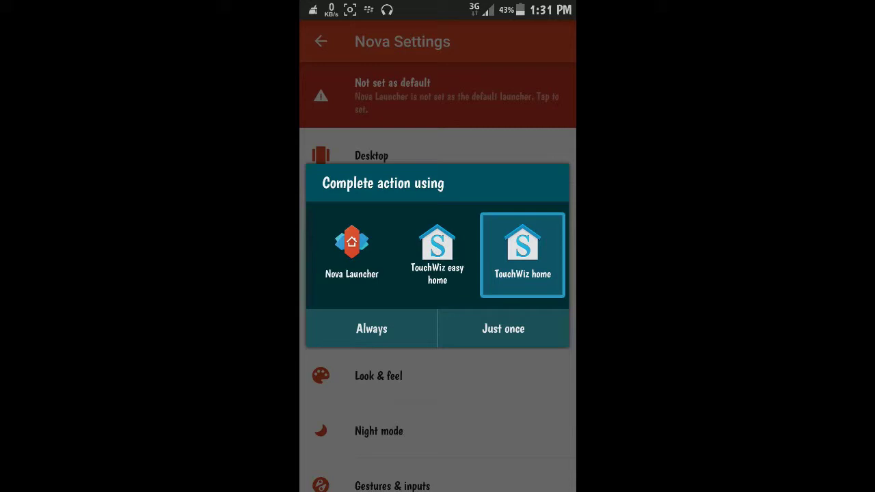
# - Choose Nova Launcher as the permanent default home app and acknowledge the note
pyautogui.click(378, 246)
pyautogui.click(371, 328)
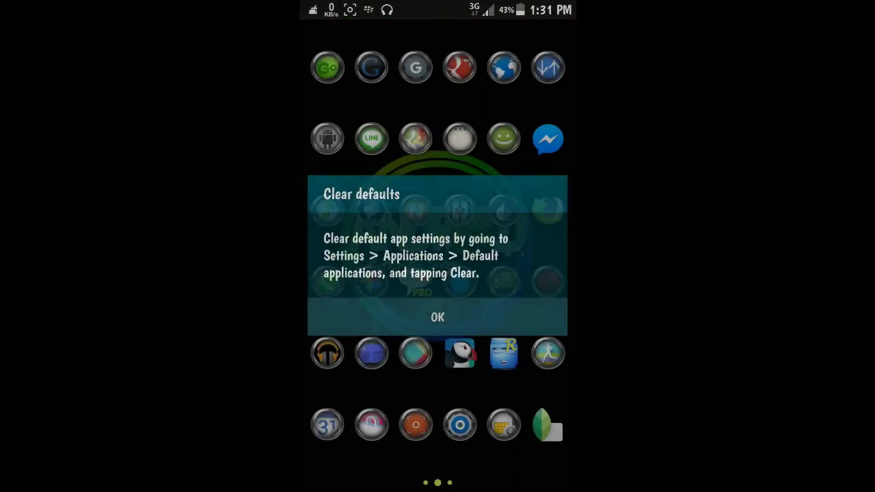
pyautogui.click(496, 319)
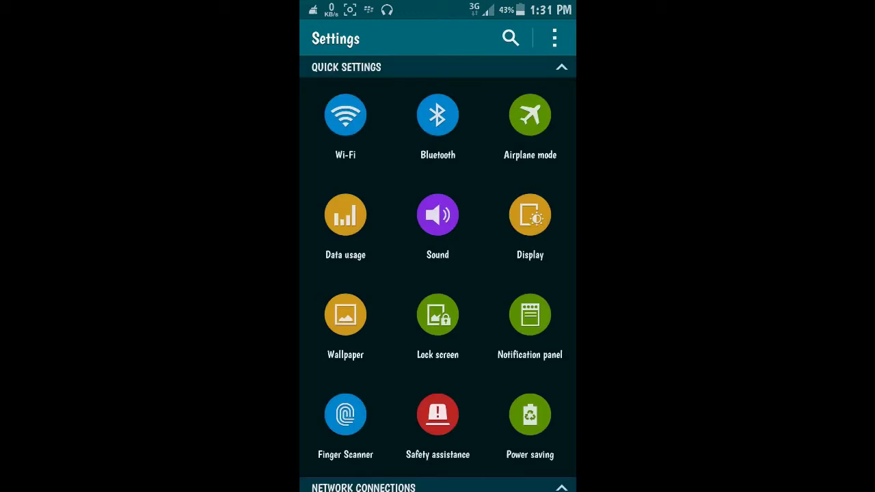
# - Search Settings for 'default' and verify Nova Launcher under Default applications > Home
pyautogui.click(511, 38)
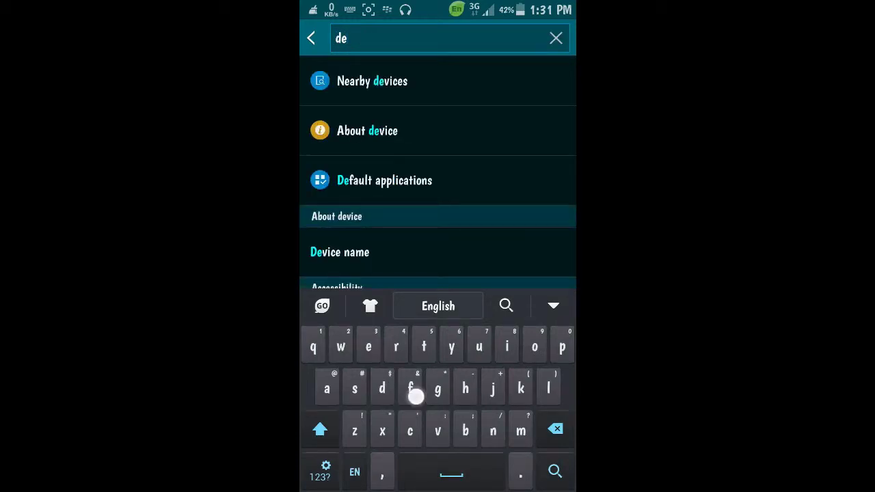
pyautogui.write('fault')
pyautogui.click(461, 88)
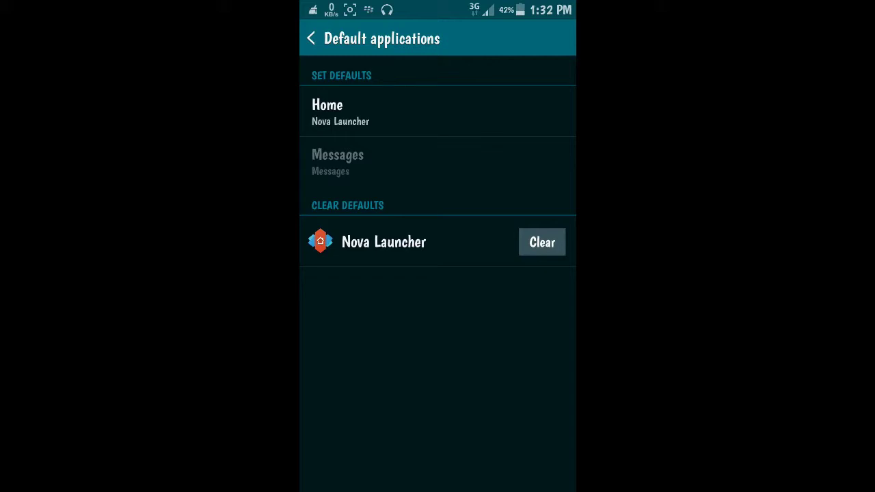
pyautogui.click(462, 123)
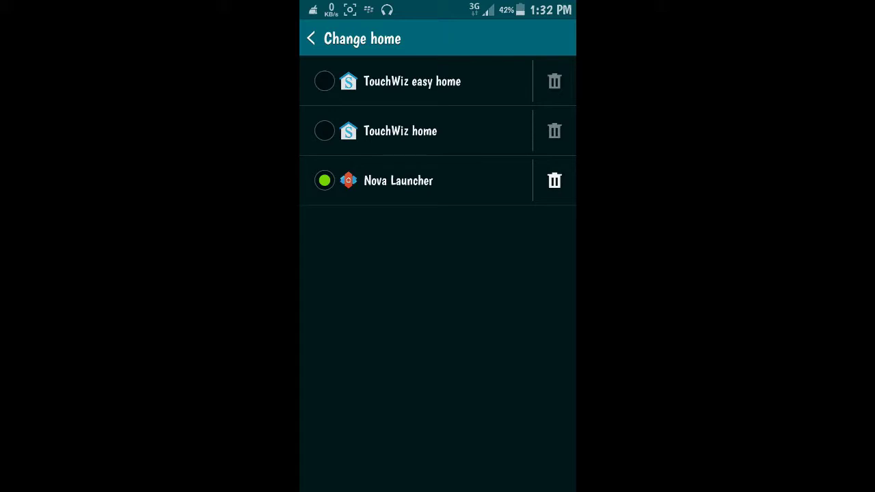
pyautogui.press('Escape')
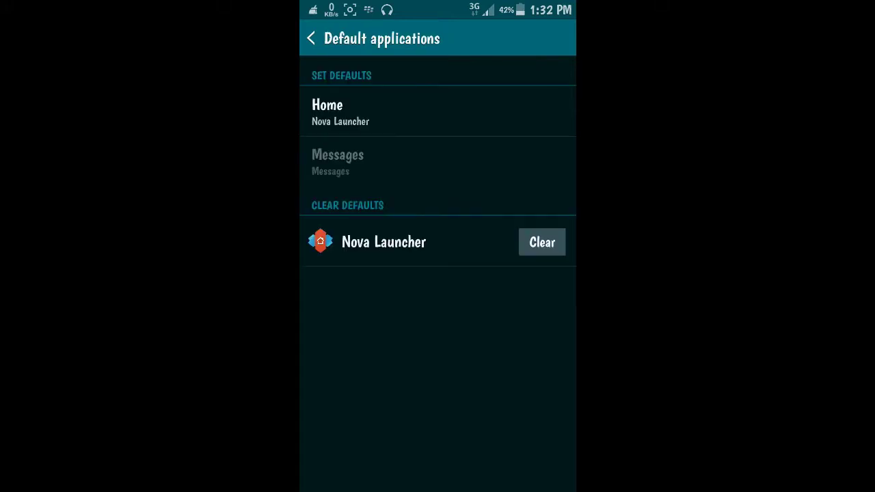
pyautogui.press('Escape')
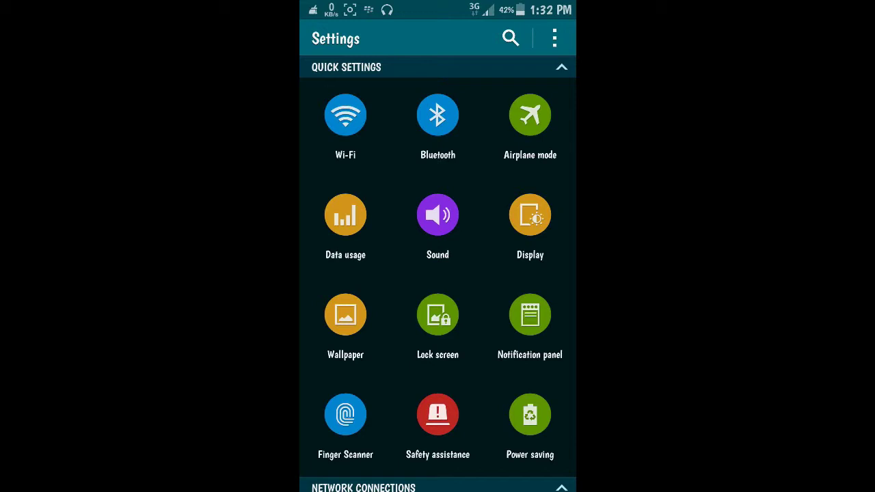
pyautogui.press('Escape')
pyautogui.press('Escape')
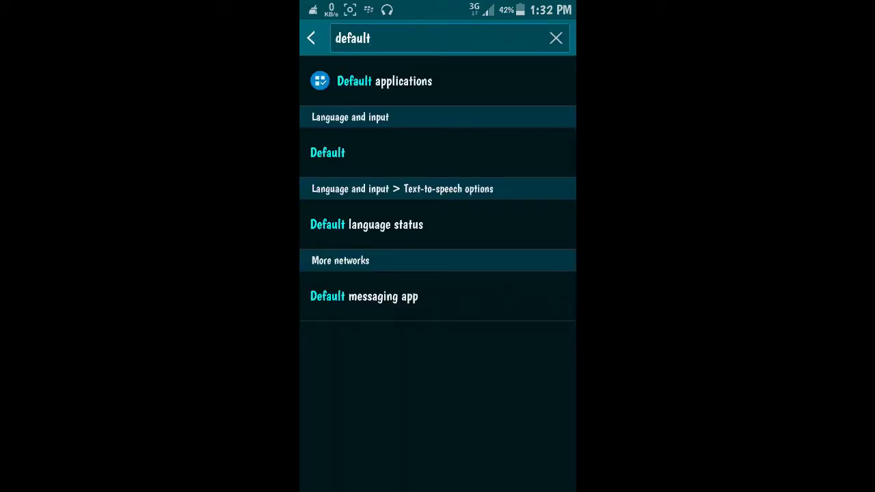
pyautogui.press('Escape')
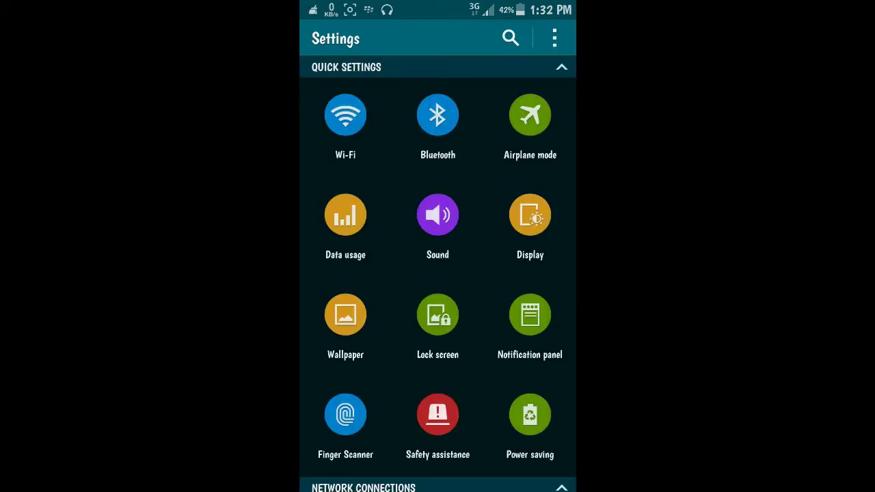
pyautogui.press('Escape')
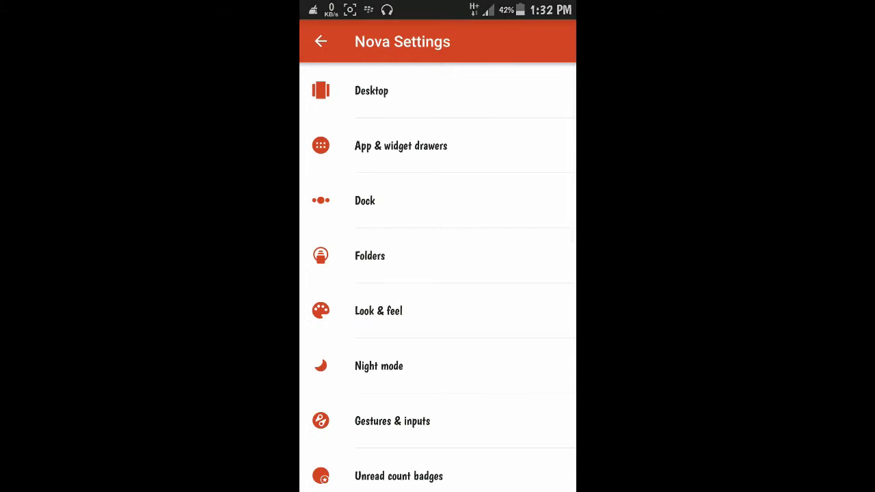
# - Open Desktop grid and keep it at 5 rows by 4 columns after trying 4 rows
pyautogui.click(371, 90)
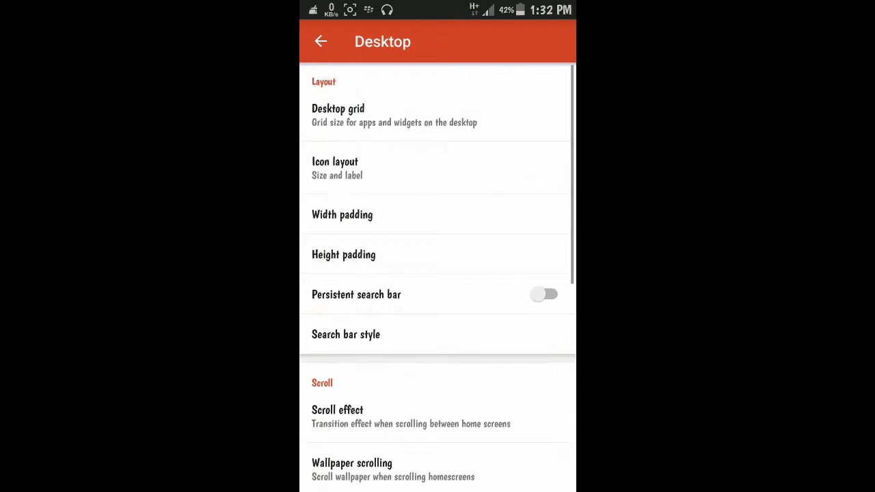
pyautogui.click(395, 115)
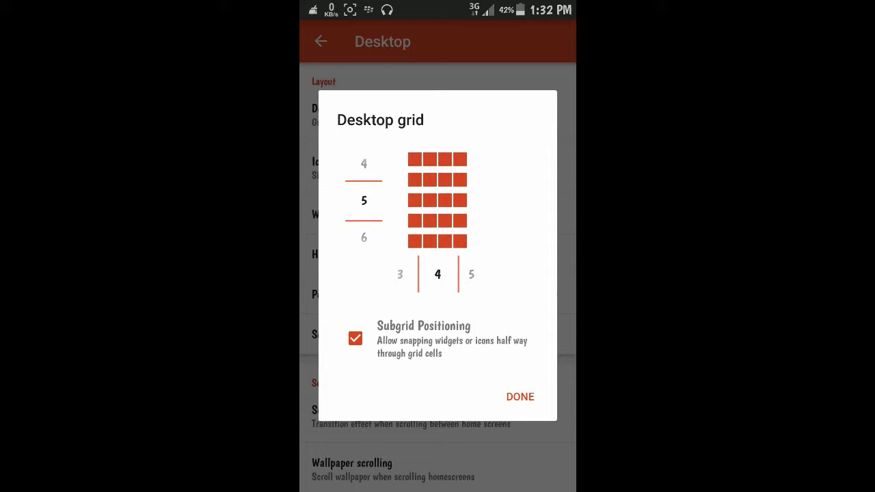
pyautogui.moveTo(363, 171)
pyautogui.mouseDown()
pyautogui.moveTo(364, 208)
pyautogui.moveTo(364, 195)
pyautogui.mouseUp()
# - Set the desktop icon size to 95% in Icon layout
pyautogui.click(520, 396)
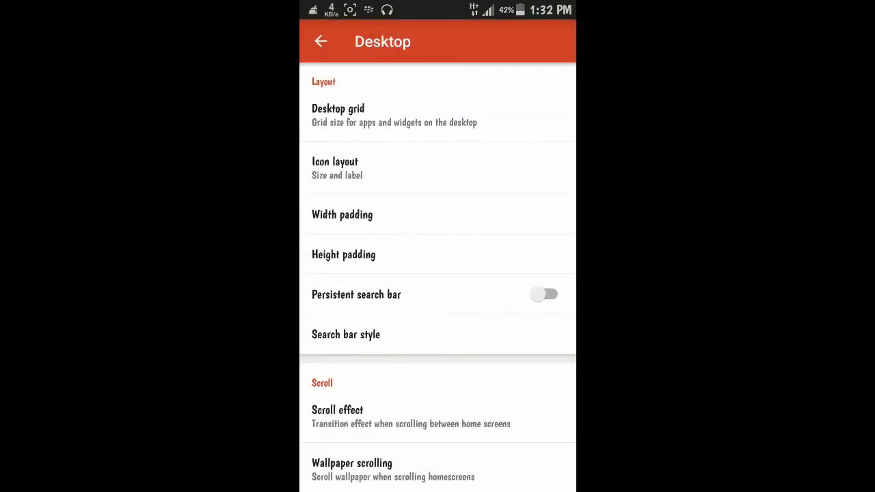
pyautogui.click(335, 167)
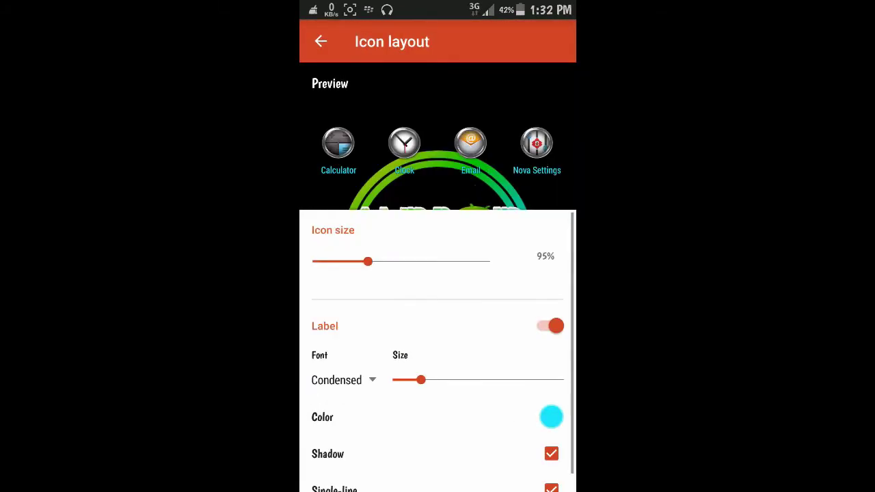
pyautogui.moveTo(368, 261)
pyautogui.mouseDown()
pyautogui.moveTo(412, 261)
pyautogui.moveTo(349, 263)
pyautogui.moveTo(493, 262)
pyautogui.moveTo(351, 273)
pyautogui.moveTo(501, 256)
pyautogui.moveTo(369, 274)
pyautogui.moveTo(402, 262)
pyautogui.moveTo(460, 261)
pyautogui.moveTo(353, 277)
pyautogui.moveTo(465, 261)
pyautogui.moveTo(376, 267)
pyautogui.mouseUp()
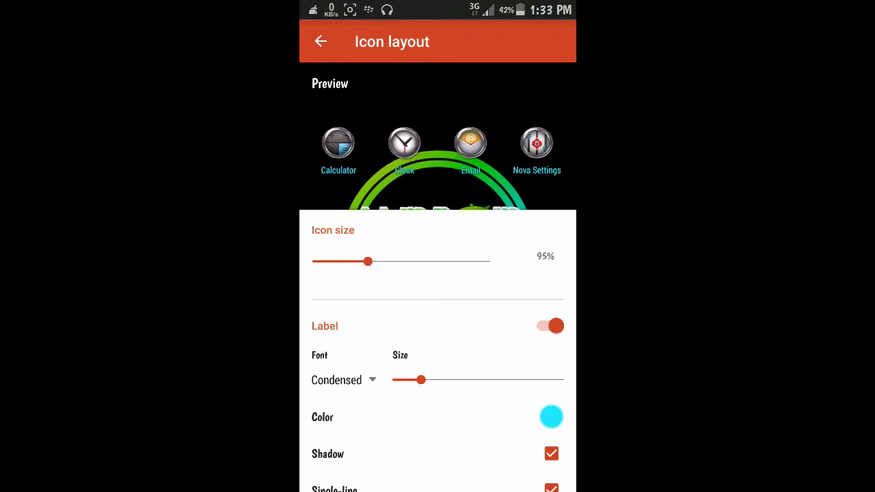
pyautogui.moveTo(477, 428)
pyautogui.mouseDown()
pyautogui.moveTo(468, 390)
pyautogui.moveTo(485, 365)
pyautogui.moveTo(424, 364)
pyautogui.moveTo(513, 353)
pyautogui.moveTo(419, 363)
pyautogui.mouseUp()
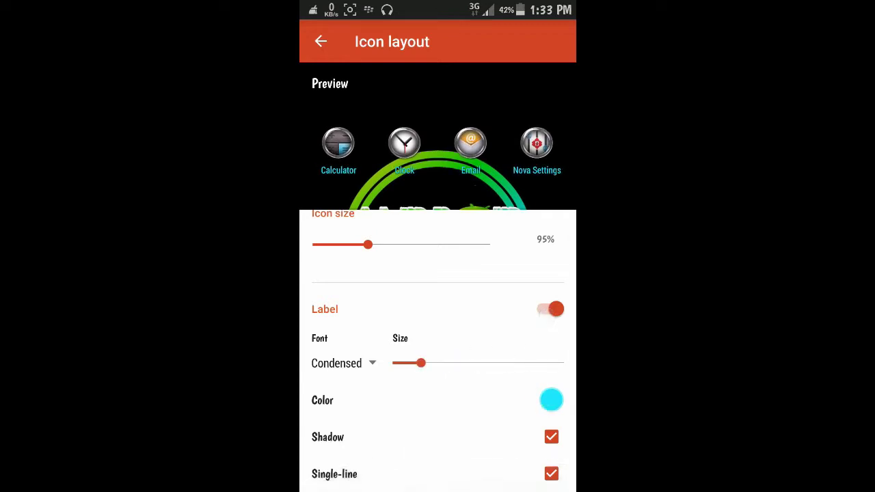
pyautogui.moveTo(494, 437); pyautogui.dragTo(499, 376)
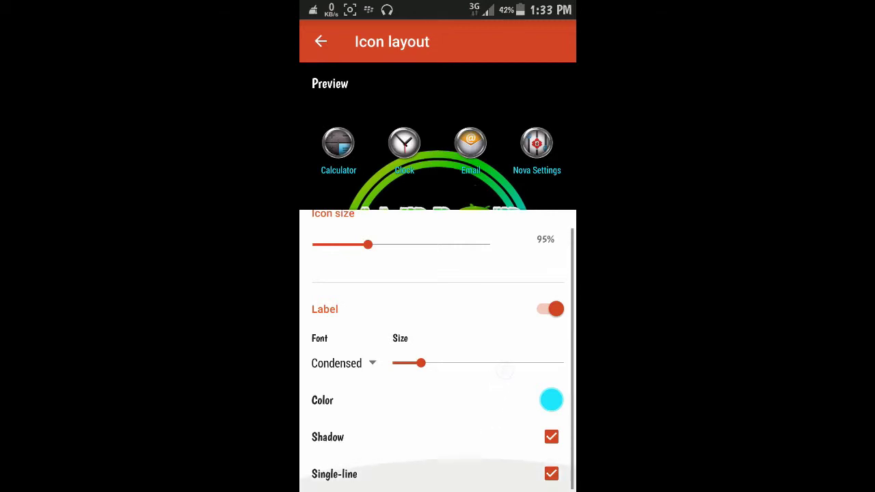
# - Try purple icon labels, then switch the label colour back to cyan
pyautogui.click(551, 400)
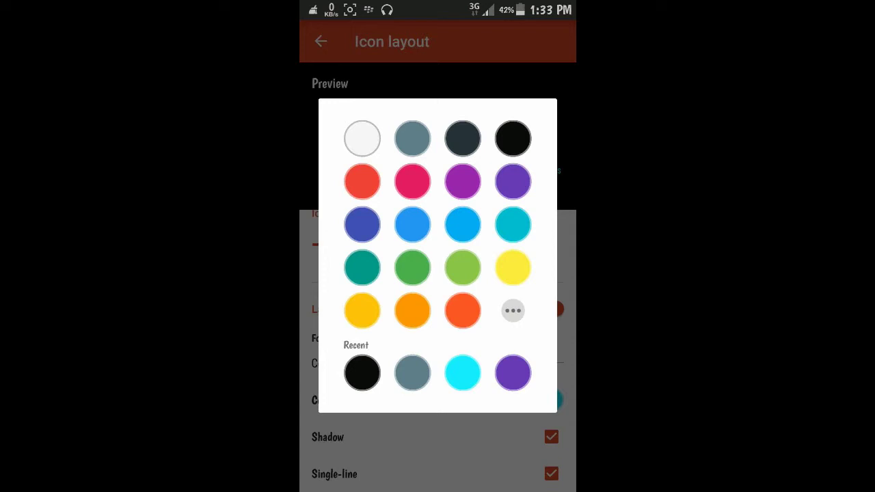
pyautogui.click(469, 451)
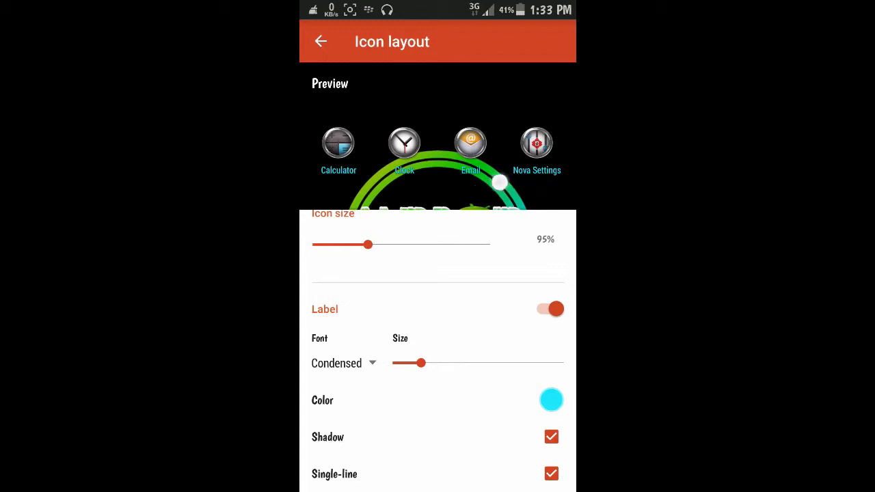
pyautogui.click(551, 400)
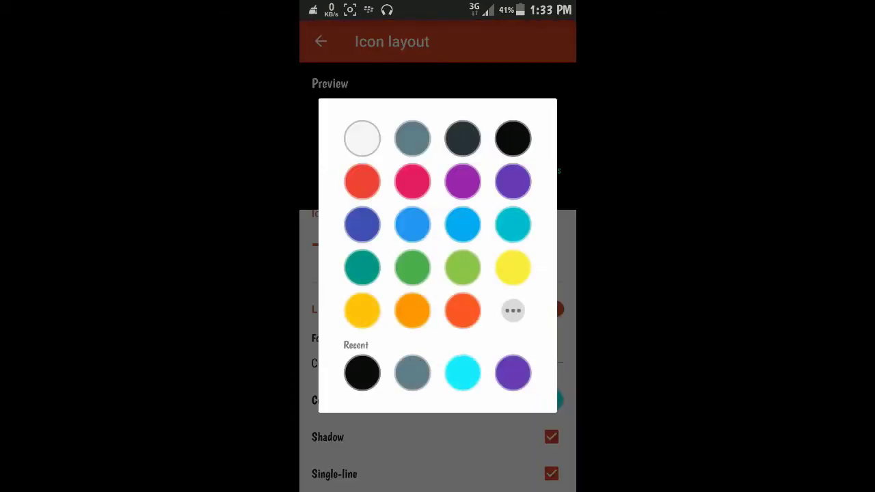
pyautogui.click(463, 181)
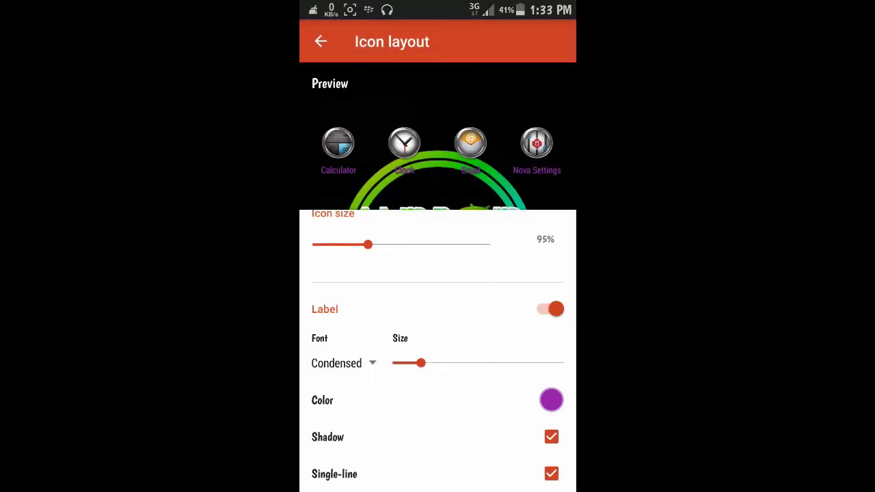
pyautogui.click(550, 400)
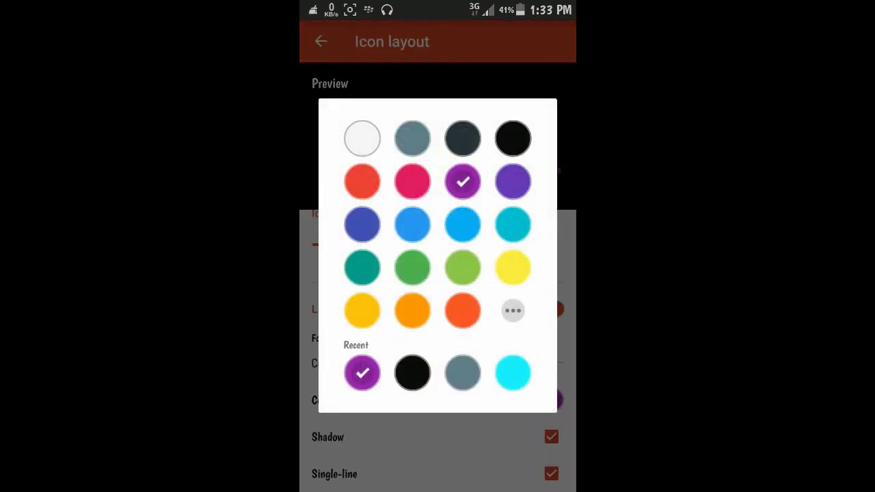
pyautogui.click(513, 373)
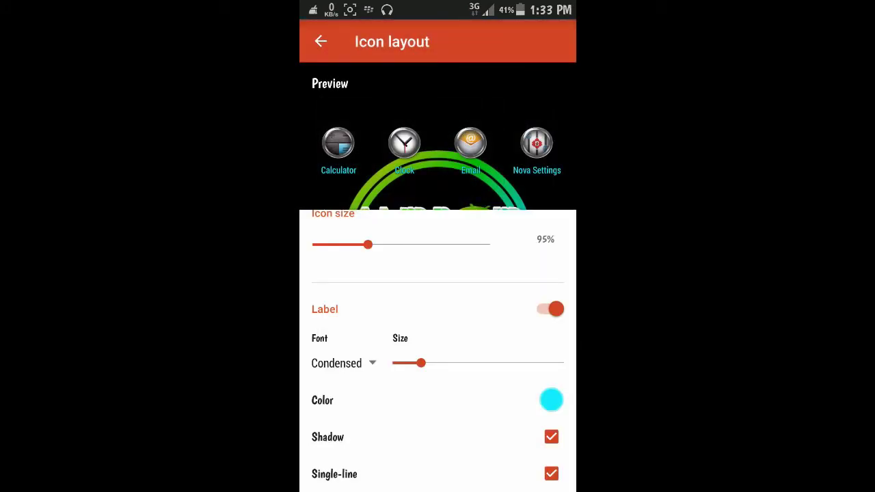
# - Preview the Cube, Card Stack and Tablet scroll effects, returning to Simple
pyautogui.press('Escape')
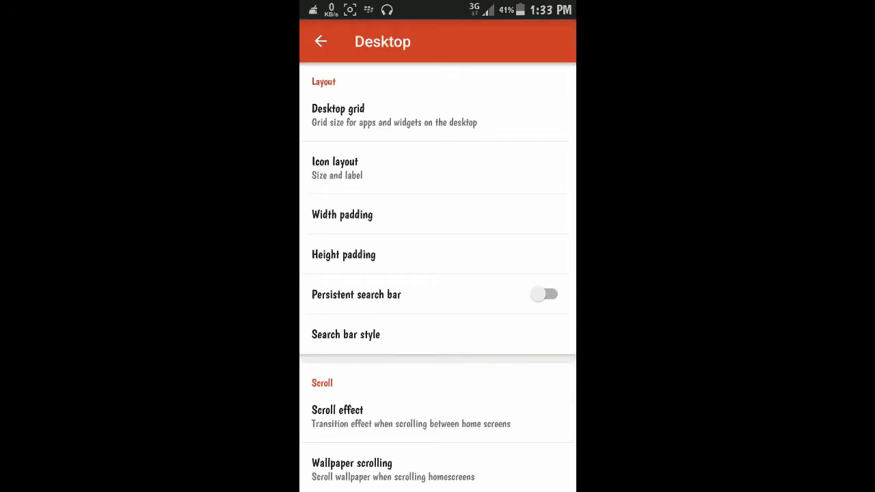
pyautogui.moveTo(458, 287); pyautogui.dragTo(457, 219)
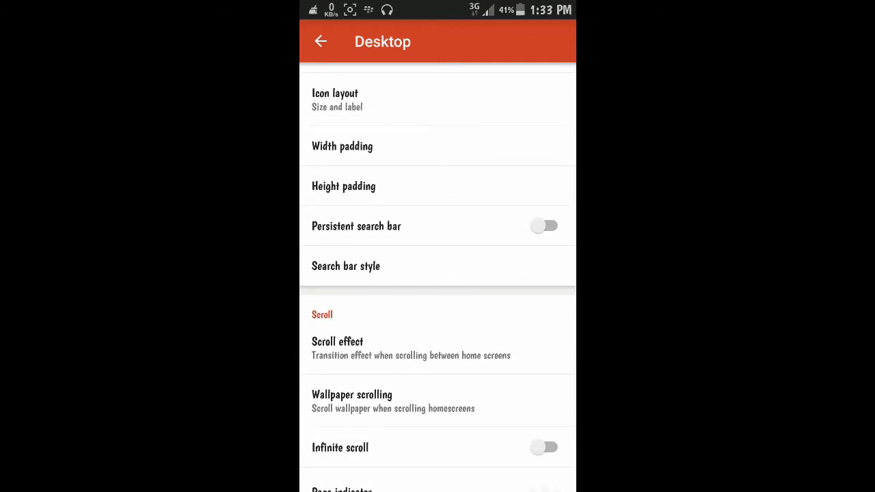
pyautogui.moveTo(455, 271)
pyautogui.mouseDown()
pyautogui.moveTo(455, 137)
pyautogui.moveTo(448, 308)
pyautogui.mouseUp()
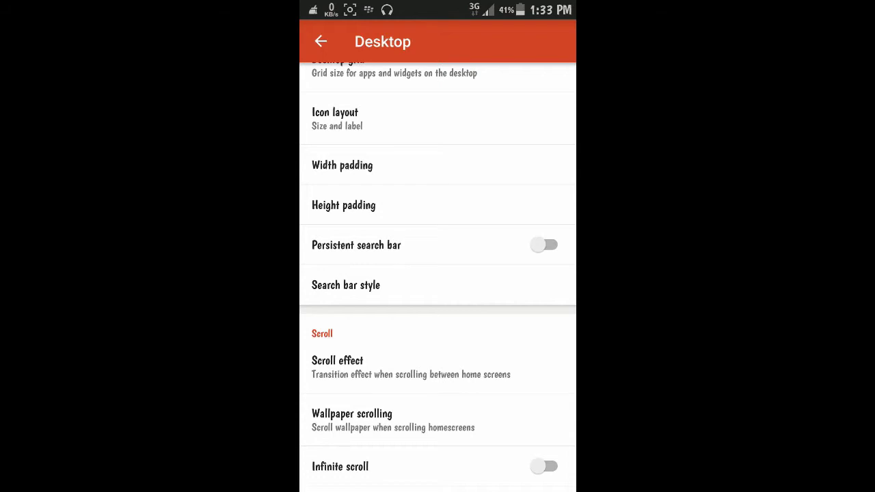
pyautogui.scroll(-3, 503, 218)
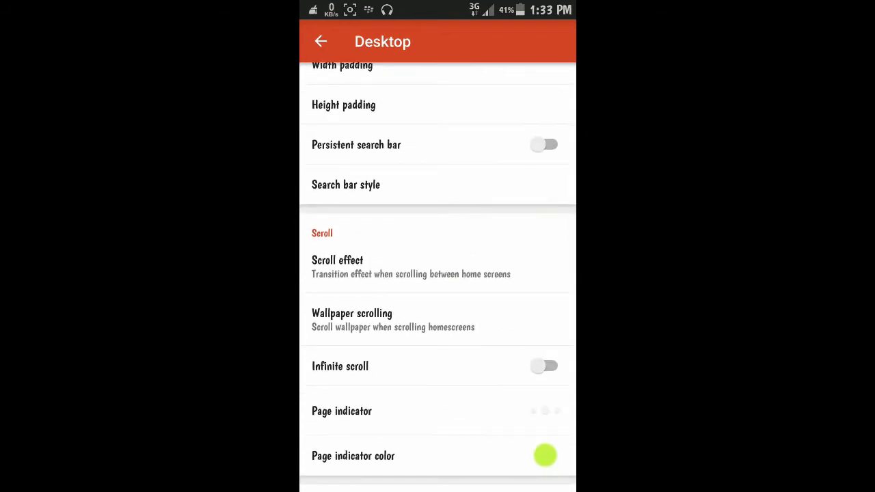
pyautogui.click(338, 265)
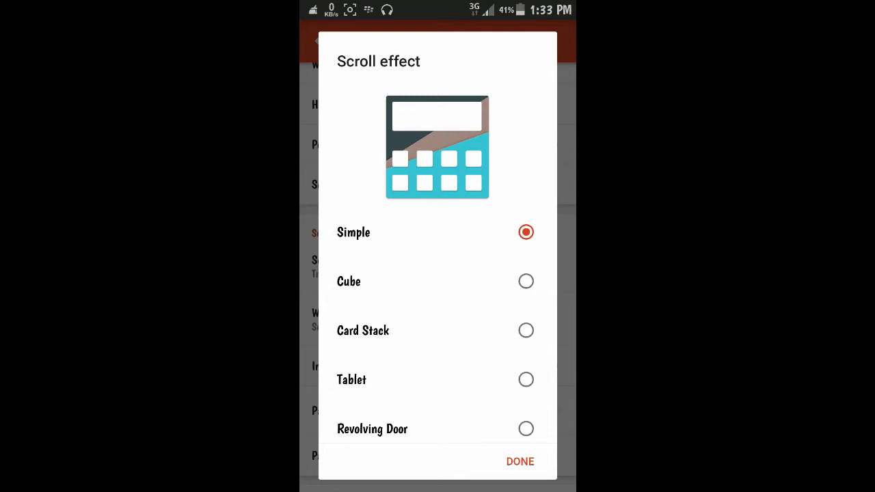
pyautogui.click(526, 281)
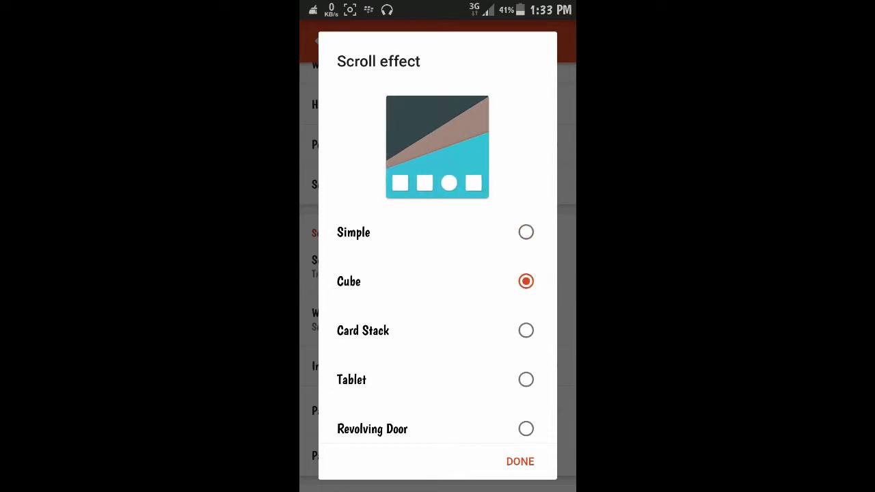
pyautogui.click(525, 233)
pyautogui.click(526, 280)
pyautogui.click(525, 330)
pyautogui.click(526, 380)
pyautogui.click(526, 233)
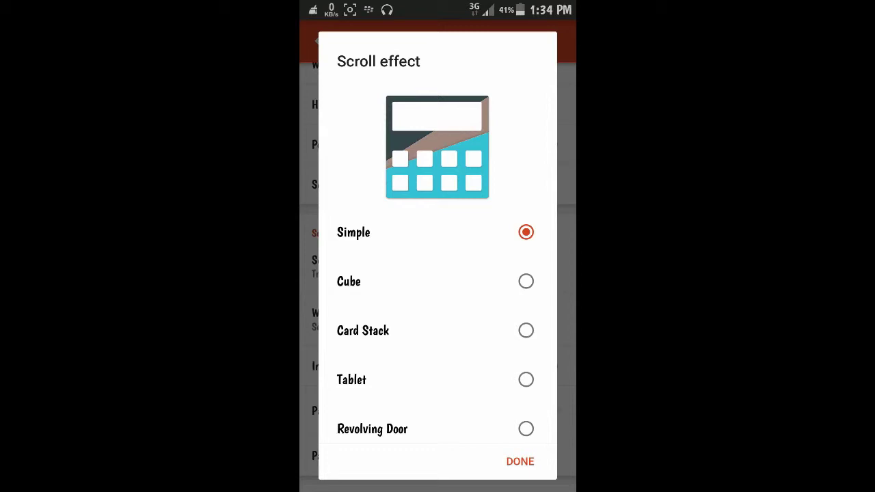
# - Preview Revolving Door and Tablet, then confirm Simple as the scroll effect
pyautogui.scroll(-3, 437, 328)
pyautogui.click(525, 282)
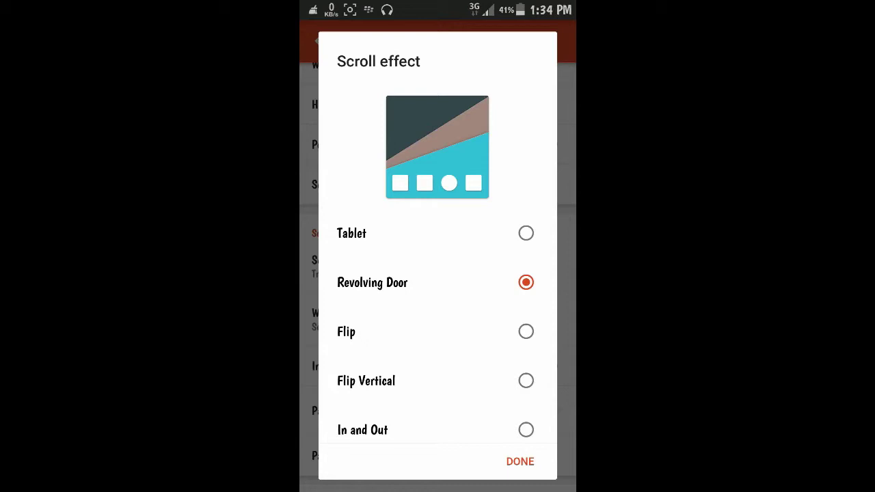
pyautogui.click(525, 233)
pyautogui.scroll(3, 484, 306)
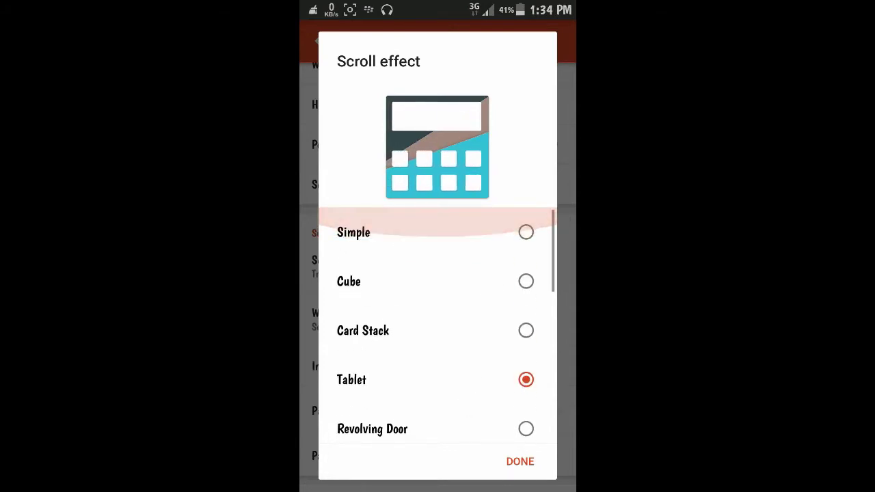
pyautogui.click(526, 233)
pyautogui.click(520, 461)
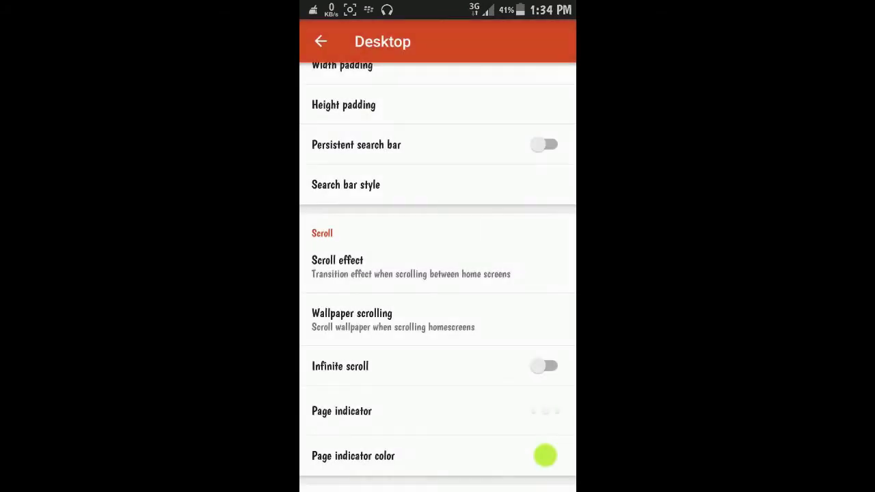
pyautogui.scroll(-2, 543, 306)
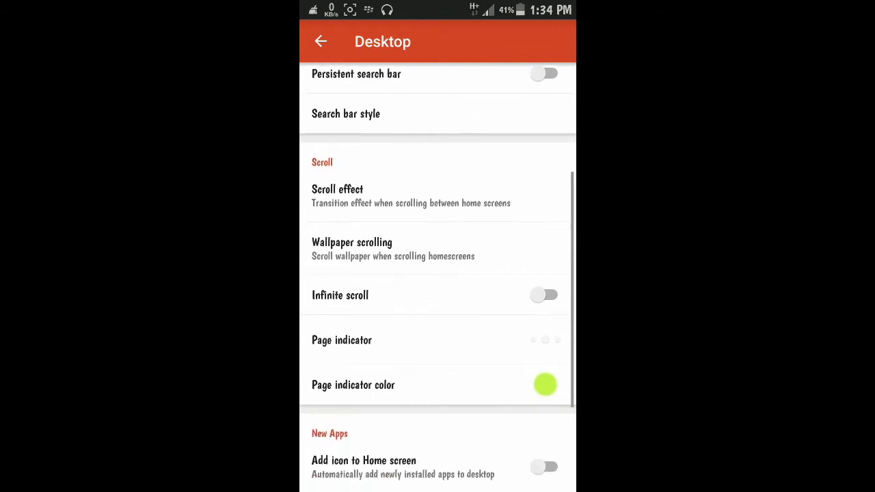
pyautogui.click(393, 249)
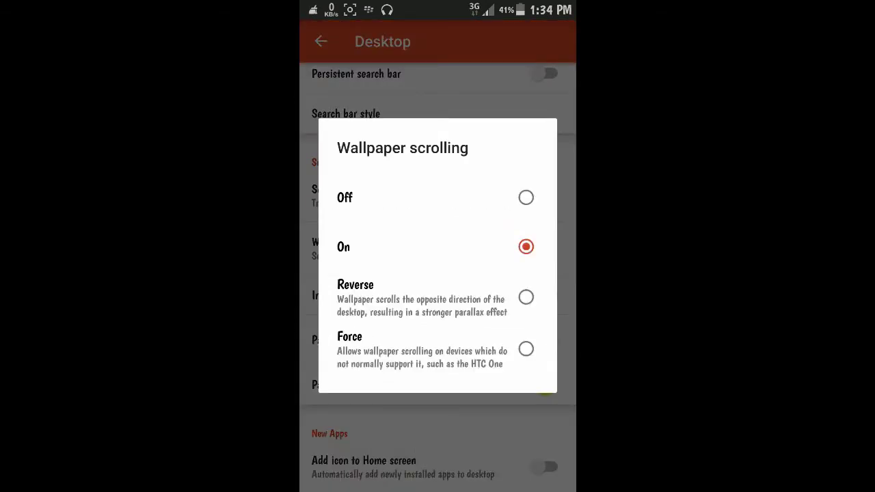
pyautogui.click(453, 443)
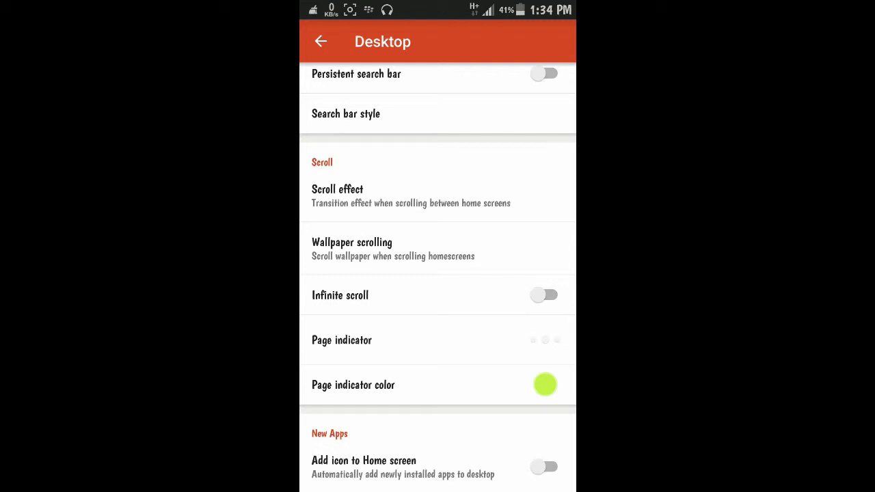
# - Give the page indicator a custom yellow-green colour, hex c3f549
pyautogui.moveTo(510, 394); pyautogui.dragTo(510, 340)
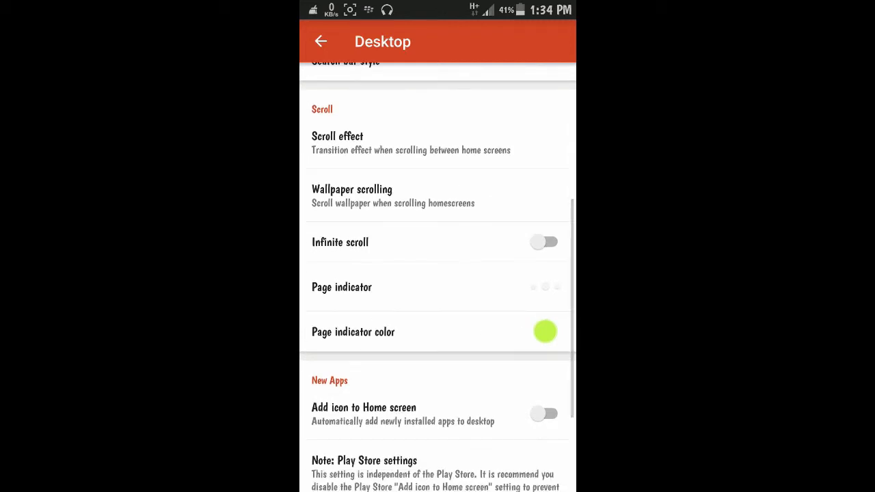
pyautogui.click(545, 331)
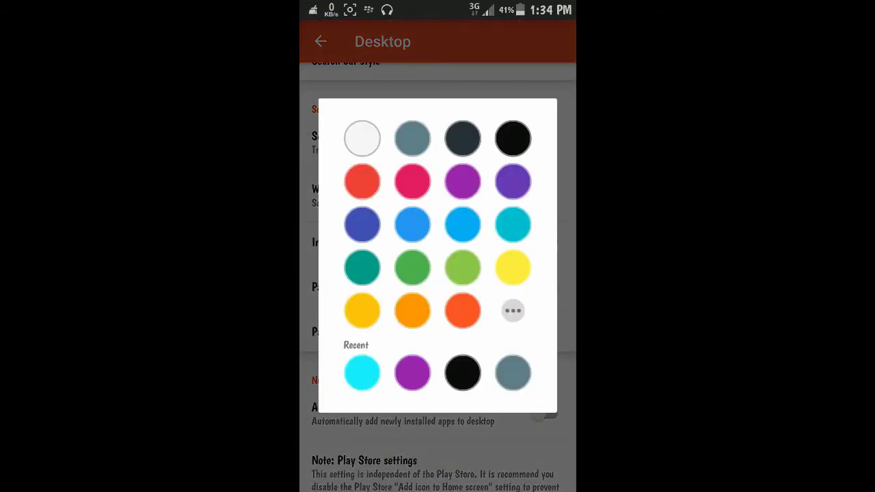
pyautogui.click(502, 440)
pyautogui.click(513, 310)
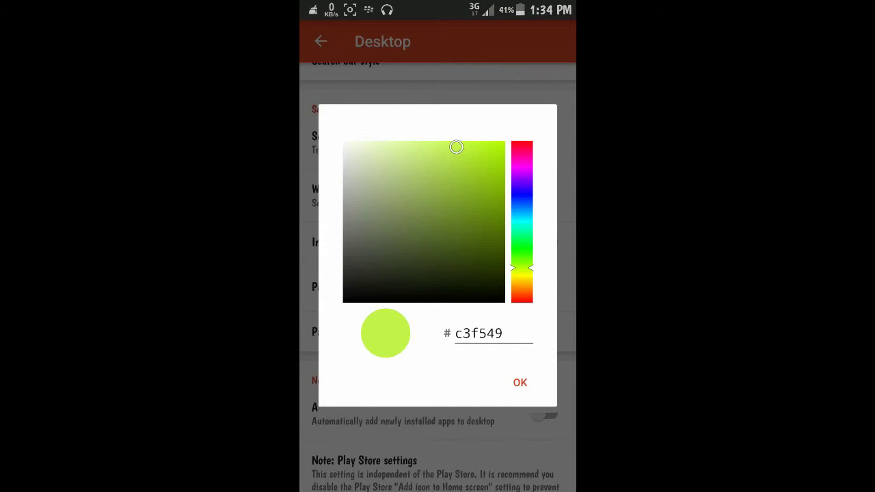
pyautogui.click(520, 382)
pyautogui.click(544, 294)
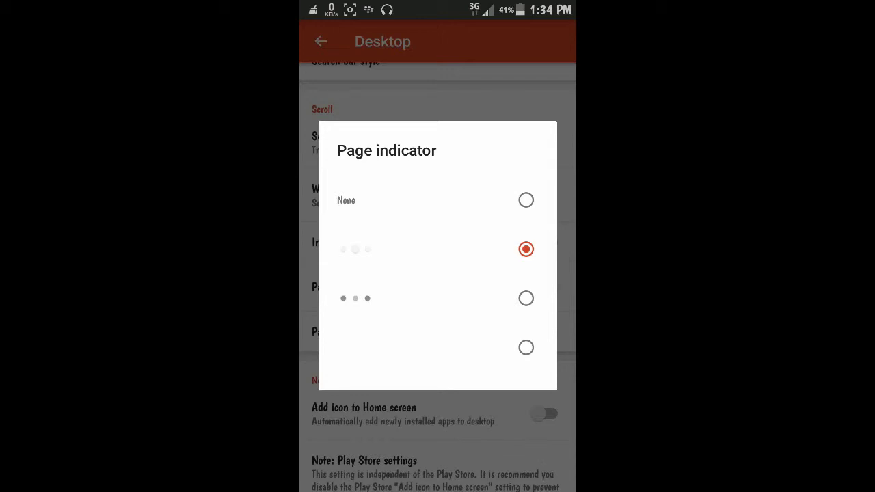
# - Try no page indicator, restore faded dots, expand Advanced, and return to Nova Settings
pyautogui.click(525, 199)
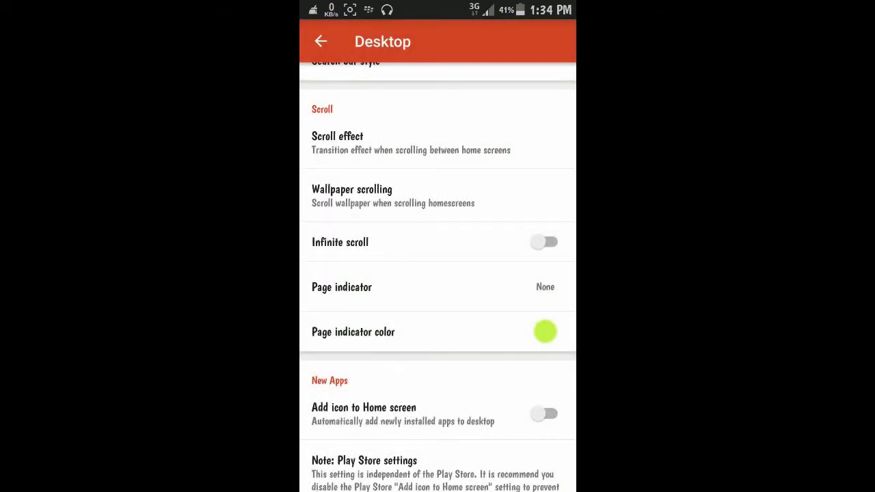
pyautogui.click(545, 286)
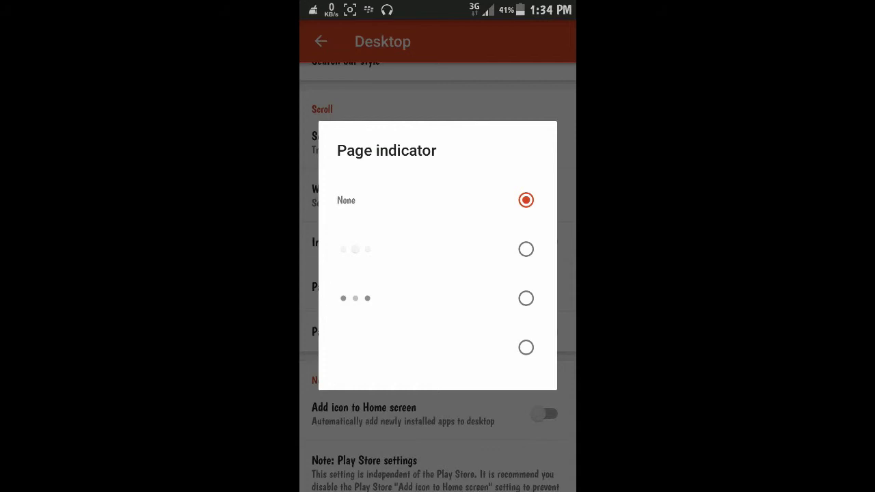
pyautogui.click(525, 249)
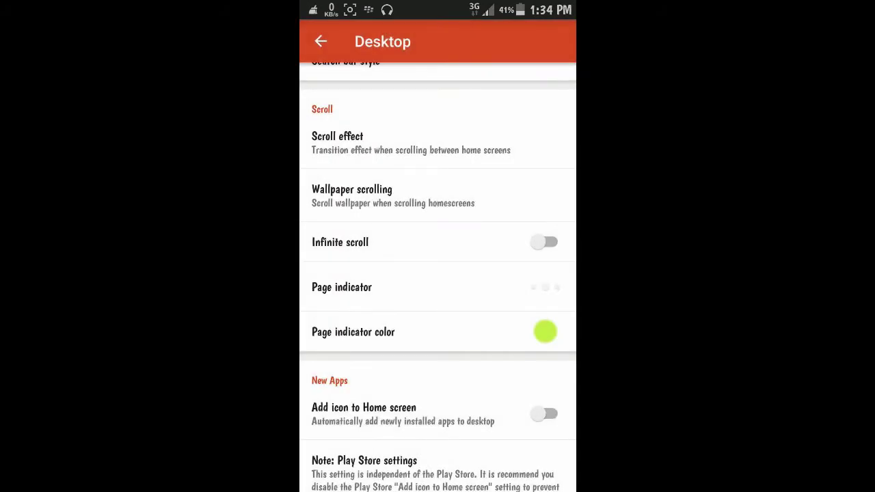
pyautogui.click(437, 287)
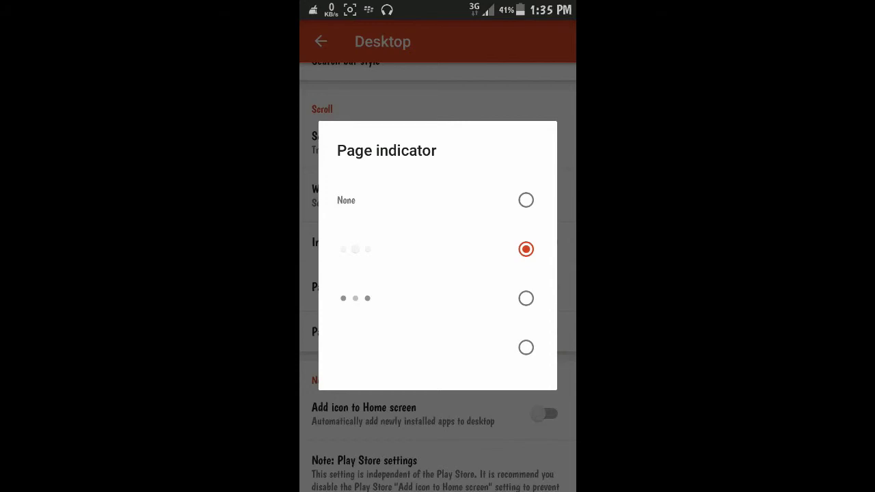
pyautogui.click(526, 249)
pyautogui.scroll(-3, 437, 274)
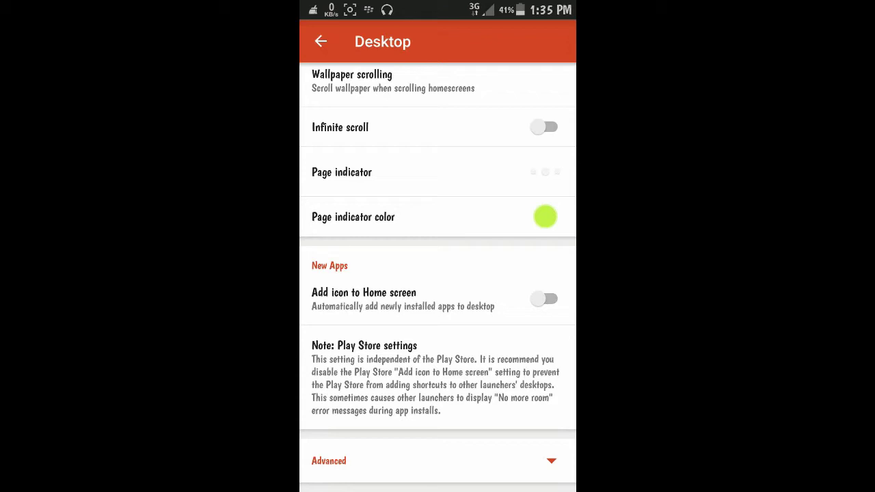
pyautogui.click(551, 468)
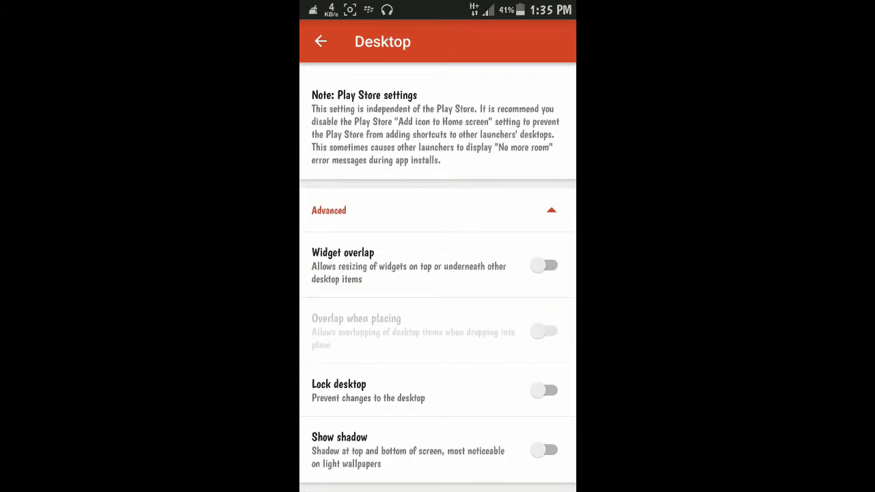
pyautogui.press('Escape')
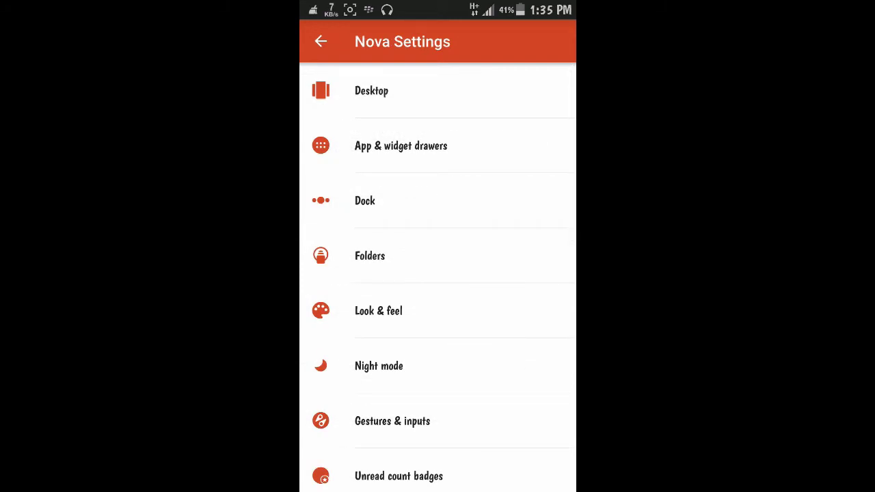
# - Open the Dock Background options: rounded shape, lime tint and 81% transparency
pyautogui.click(512, 205)
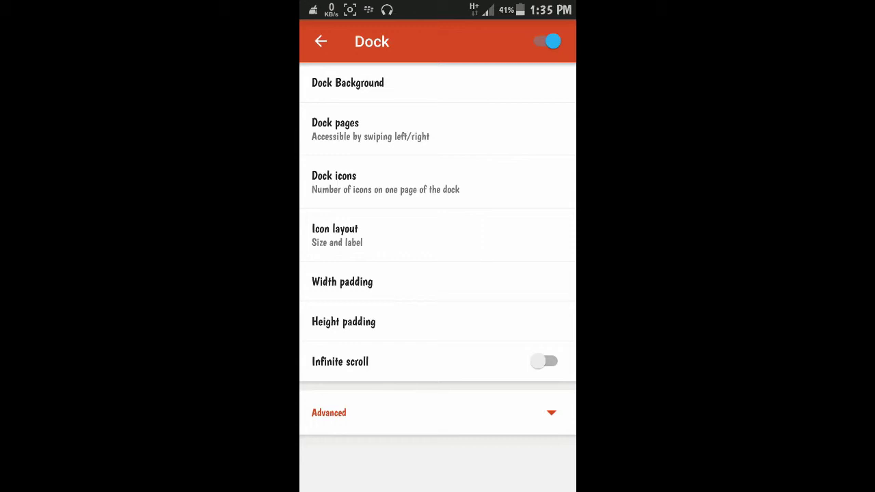
pyautogui.click(510, 84)
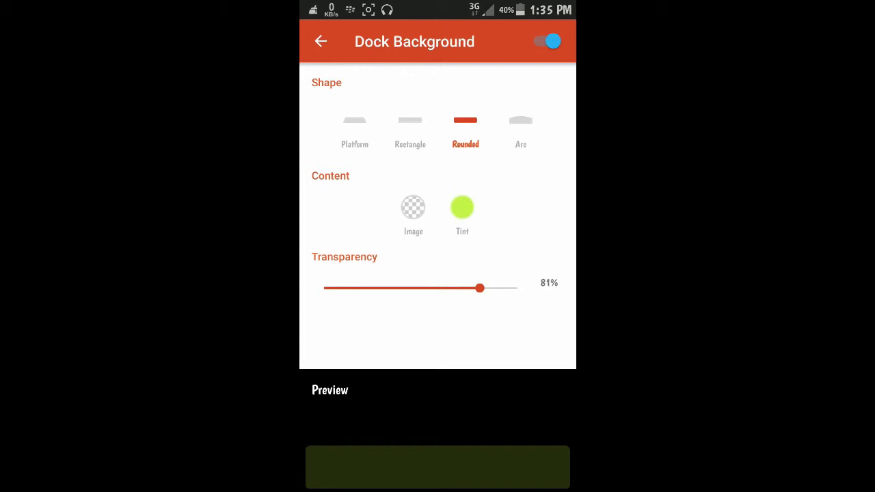
# - Go to the home screen and launch Messages from the dock
pyautogui.press('Home')
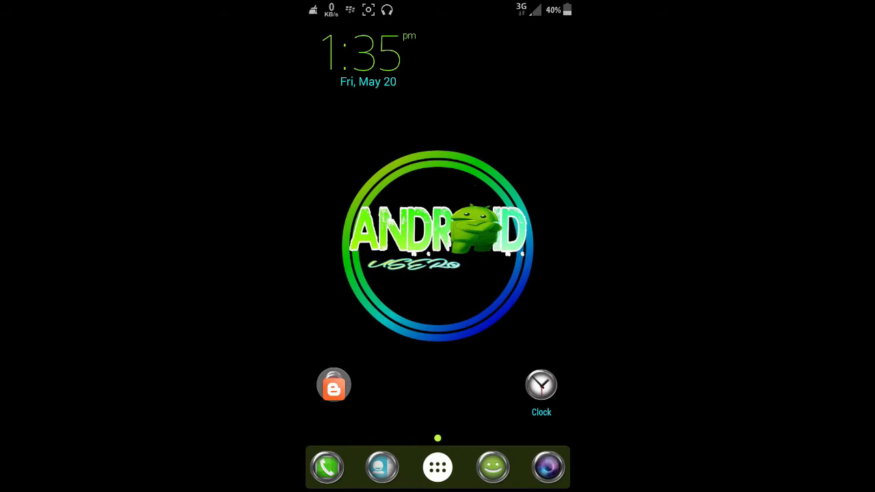
pyautogui.moveTo(482, 451); pyautogui.dragTo(416, 484)
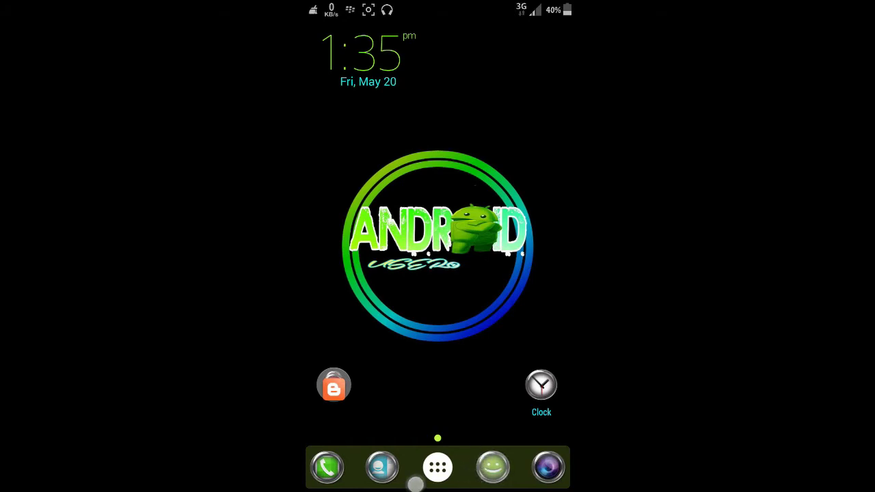
pyautogui.click(381, 466)
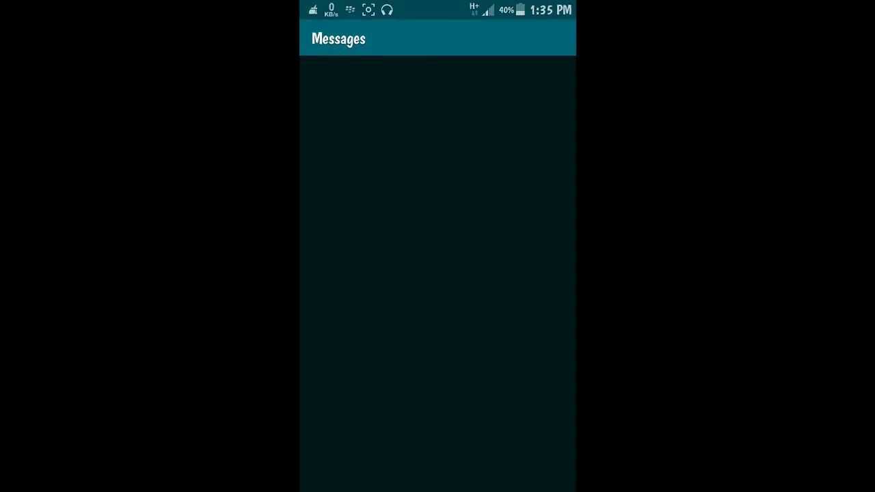
# - Return home and launch Nova Settings from the second app drawer page
pyautogui.press('super')
pyautogui.click(437, 478)
pyautogui.moveTo(520, 273); pyautogui.dragTo(355, 274)
pyautogui.click(459, 210)
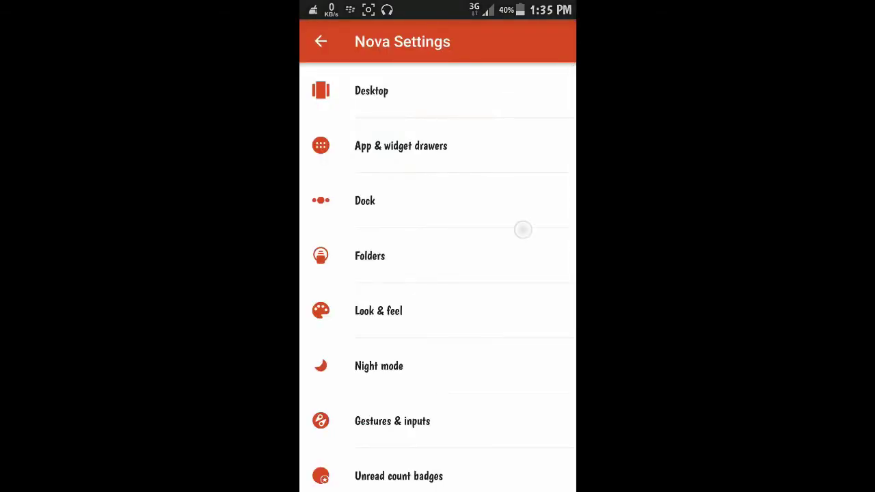
# - In Folders settings, keep folder preview at Line and set folder background to Circle
pyautogui.moveTo(523, 230); pyautogui.dragTo(532, 178)
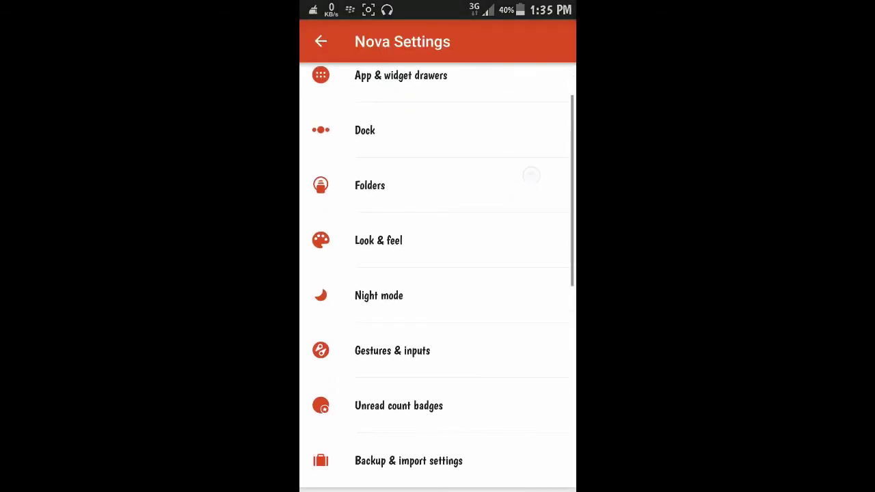
pyautogui.click(540, 185)
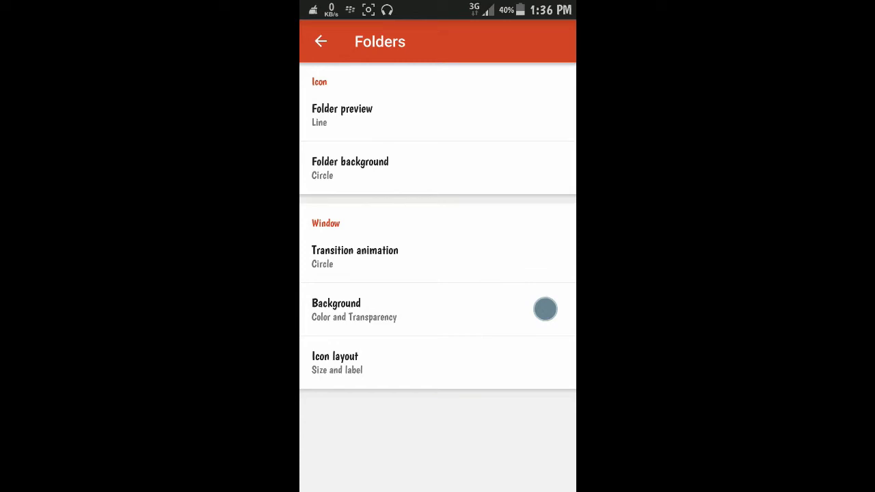
pyautogui.click(410, 115)
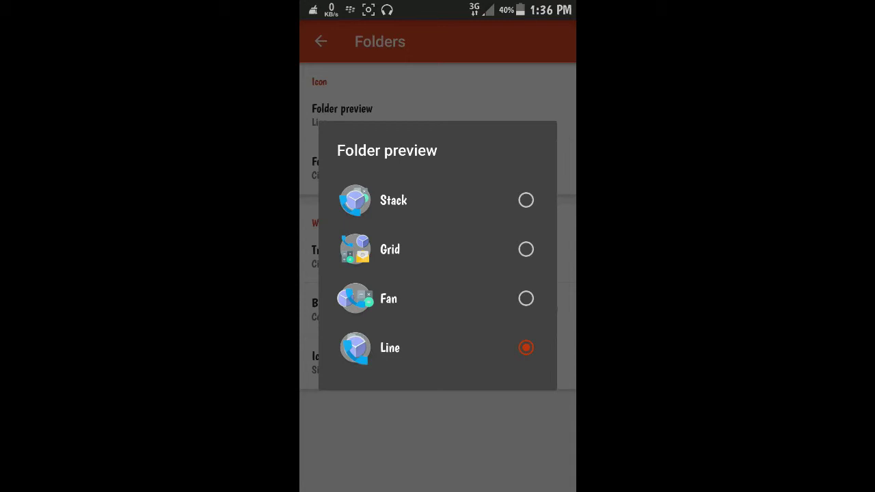
pyautogui.press('Escape')
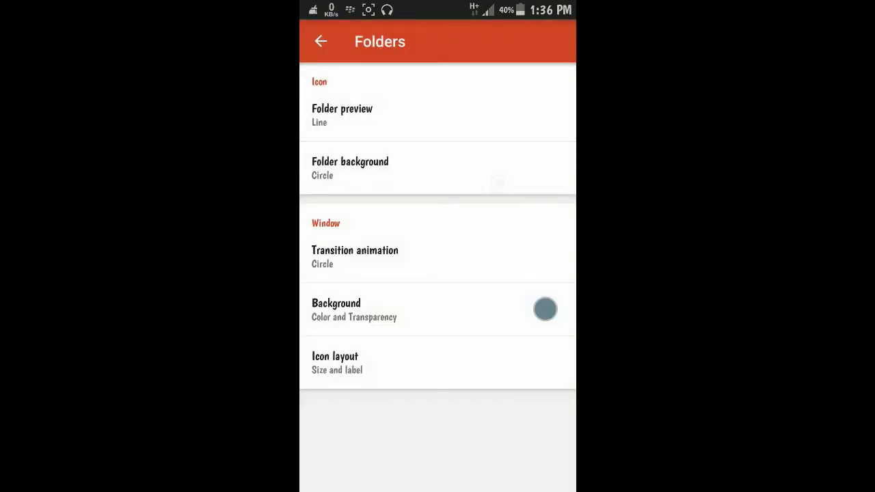
pyautogui.click(350, 168)
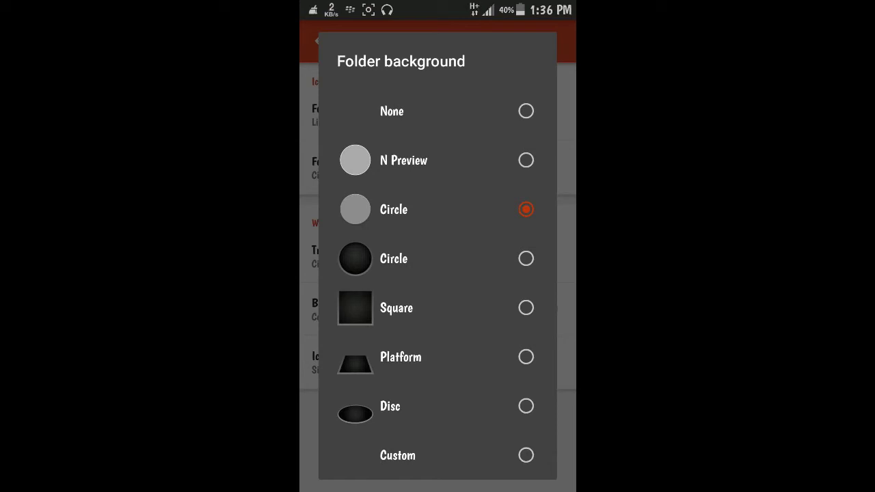
pyautogui.press('Escape')
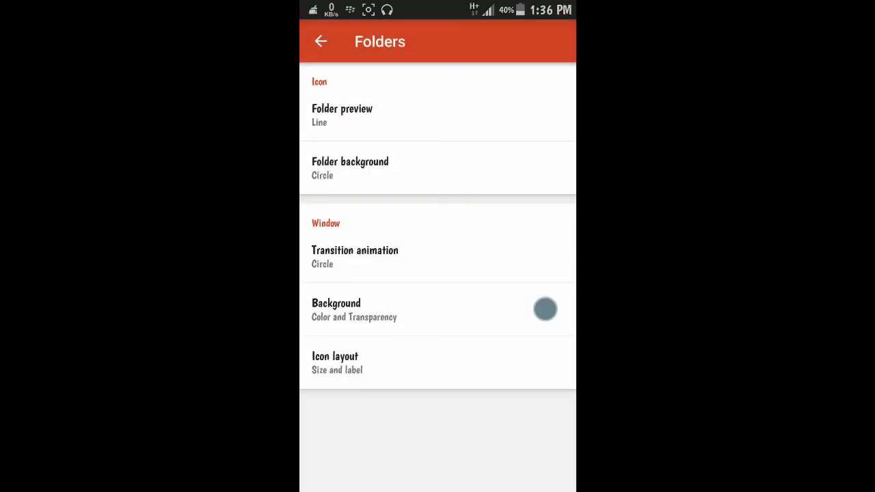
# - Back in Nova Settings, view the Backup & import options and return to the list
pyautogui.press('Escape')
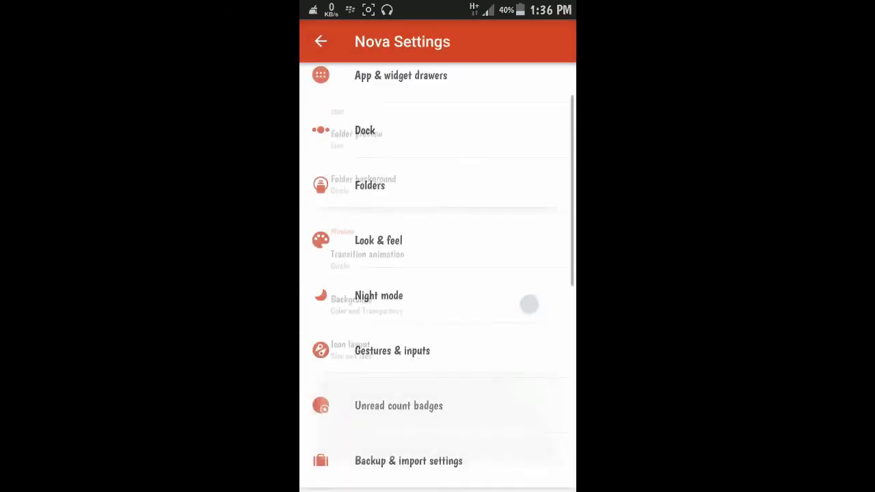
pyautogui.scroll(-1, 533, 311)
pyautogui.scroll(-5, 534, 310)
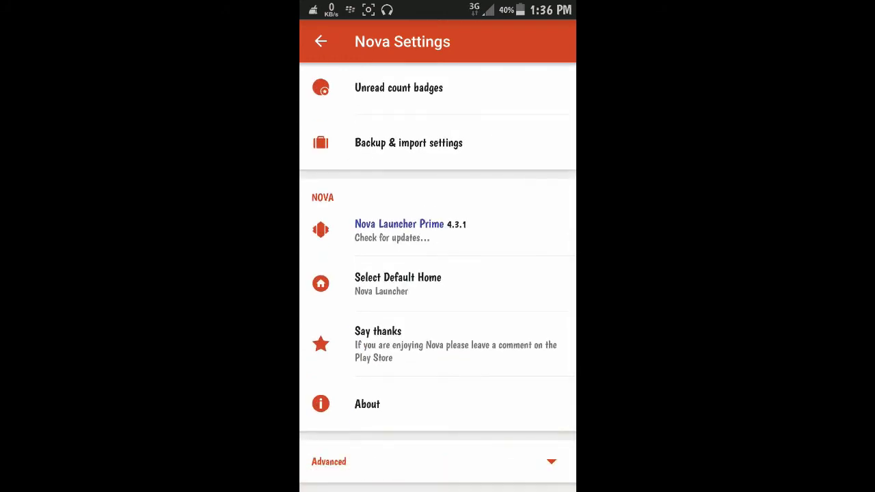
pyautogui.scroll(3, 438, 277)
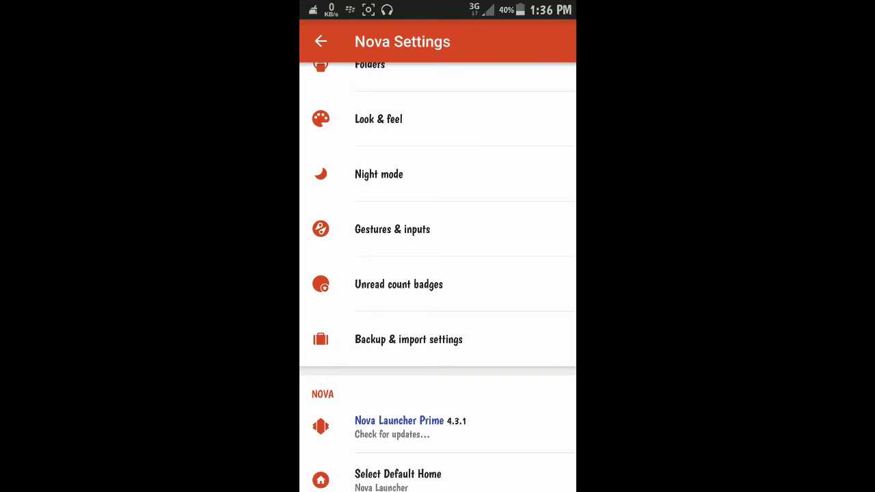
pyautogui.click(509, 342)
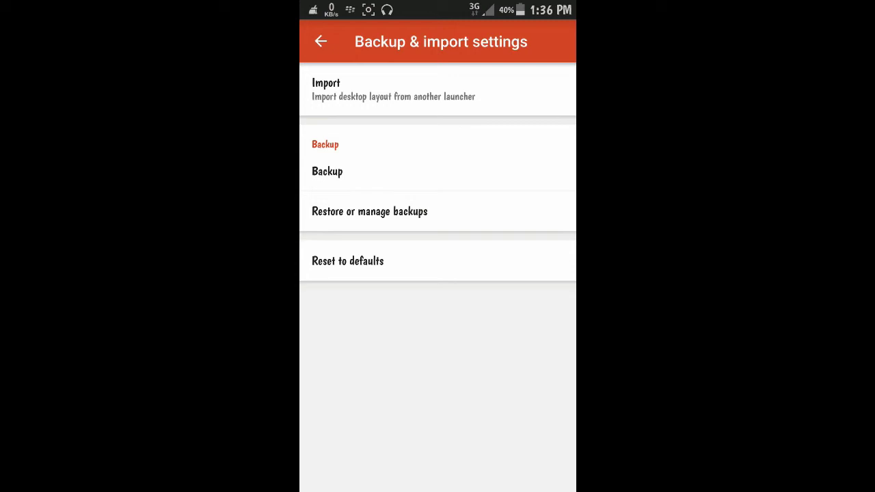
pyautogui.press('Escape')
# - Scroll the Nova Settings list down to the Nova section and About entry
pyautogui.scroll(-2, 437, 274)
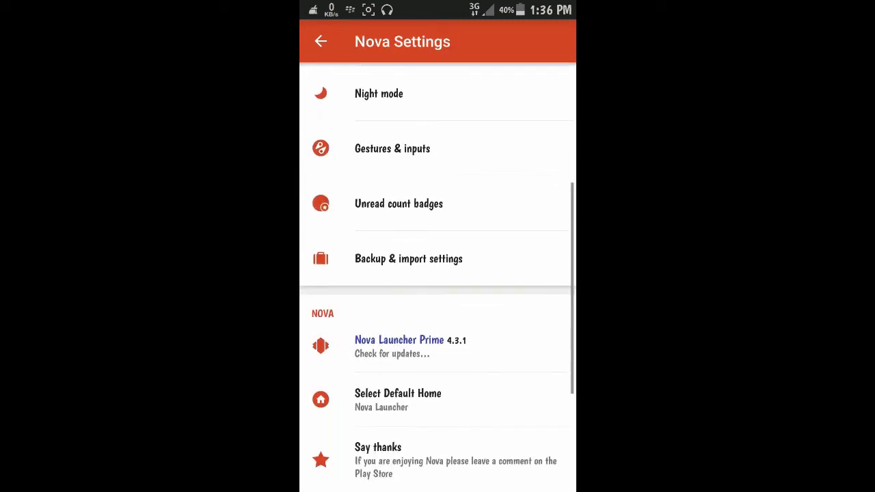
pyautogui.scroll(-3, 555, 404)
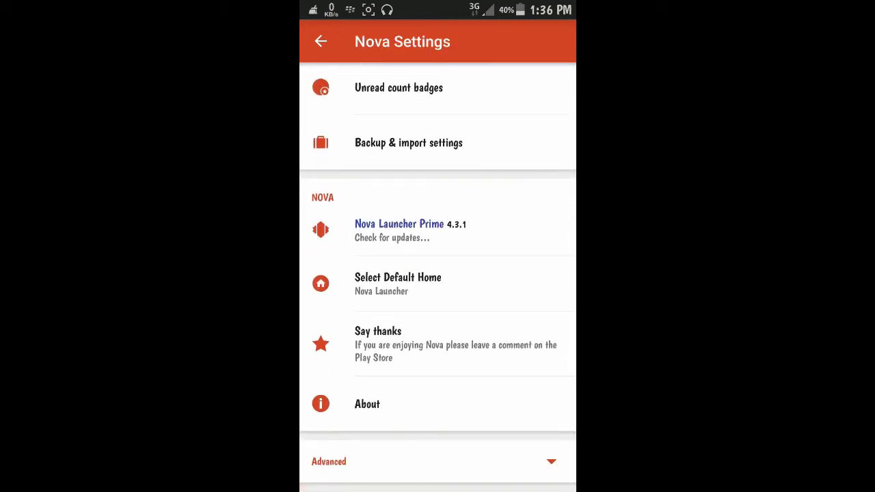
pyautogui.scroll(2, 438, 274)
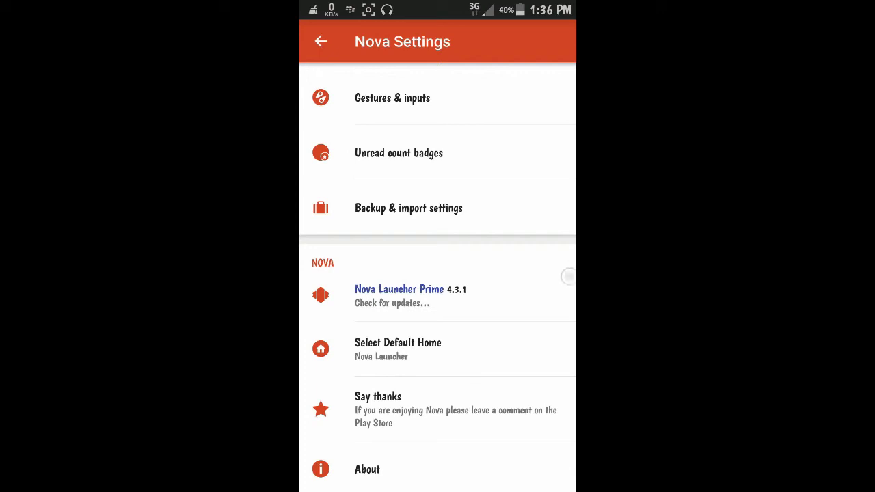
pyautogui.scroll(2, 554, 299)
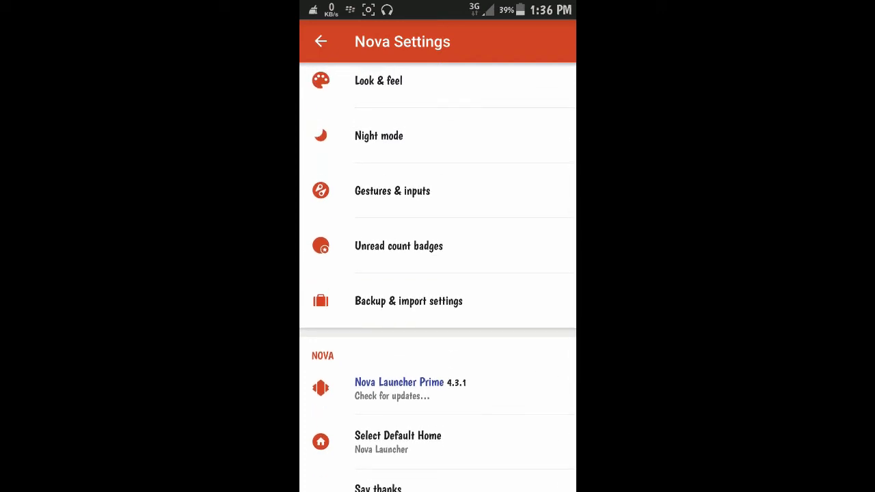
pyautogui.scroll(-1, 438, 274)
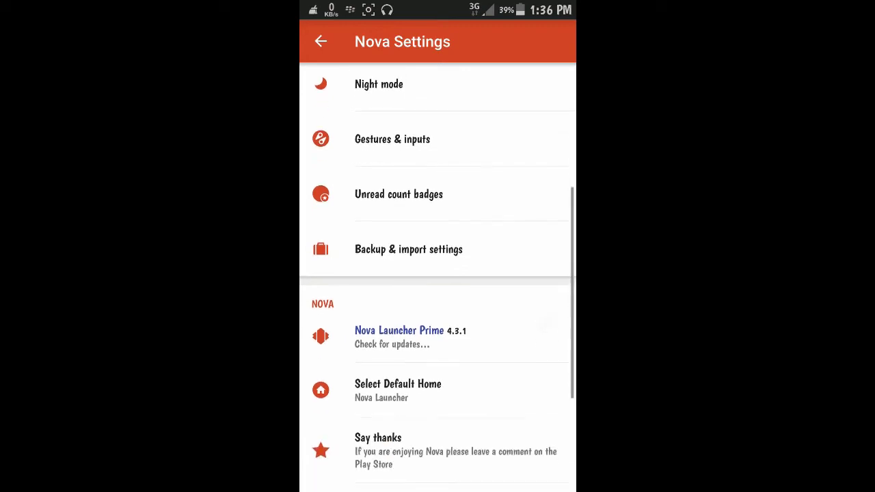
pyautogui.scroll(-2, 438, 273)
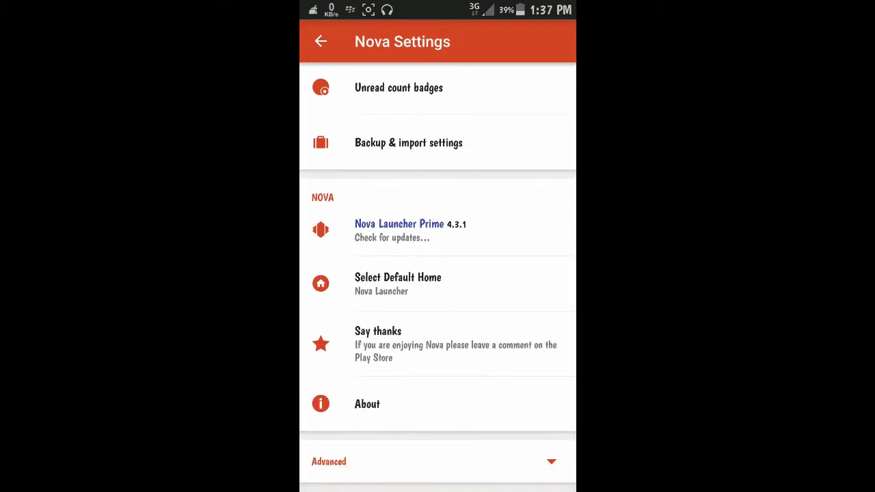
pyautogui.scroll(3, 541, 363)
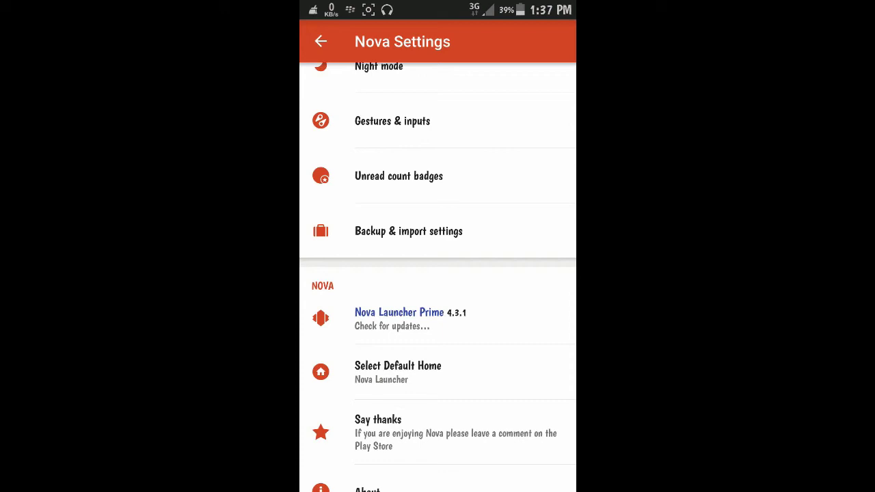
pyautogui.scroll(-2, 551, 372)
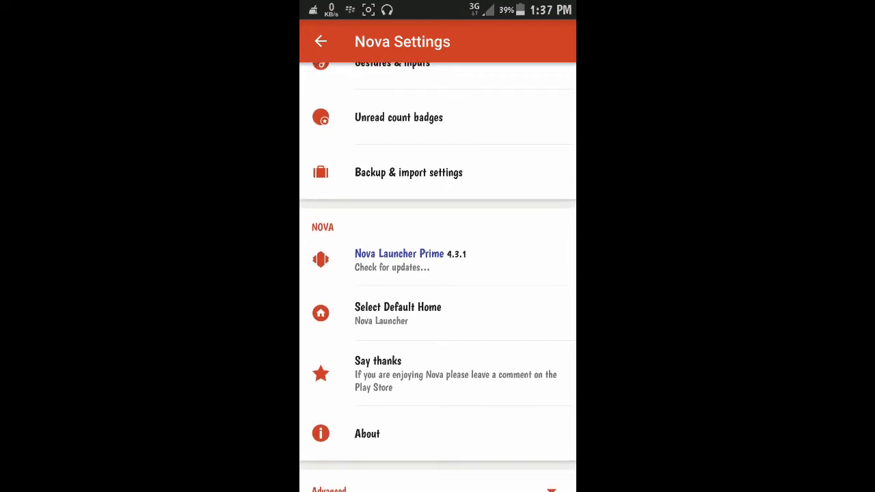
# - Exit to the home screen, swipe between pages, and open and close the app drawer
pyautogui.press('Escape')
pyautogui.moveTo(519, 308); pyautogui.dragTo(341, 308)
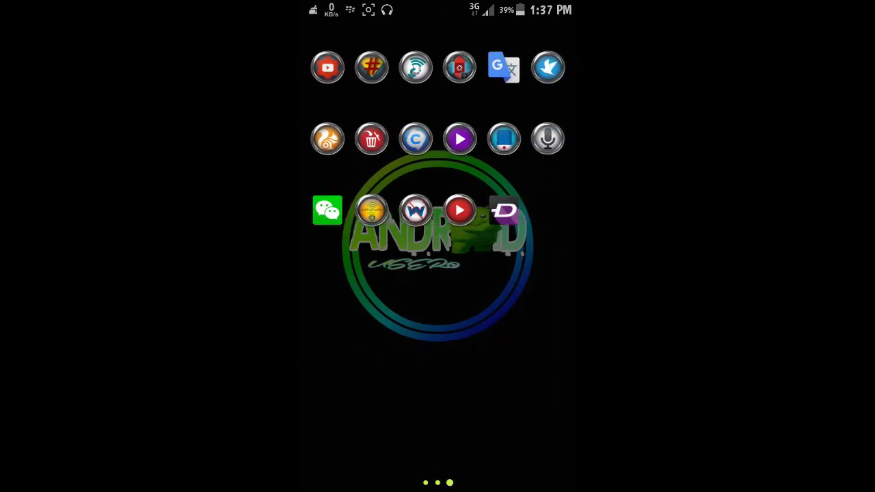
pyautogui.moveTo(436, 398); pyautogui.dragTo(522, 384)
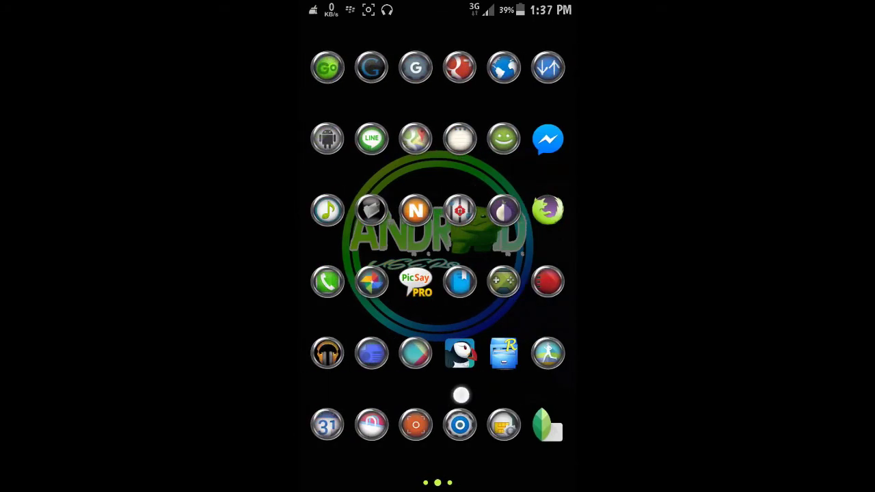
pyautogui.press('Escape')
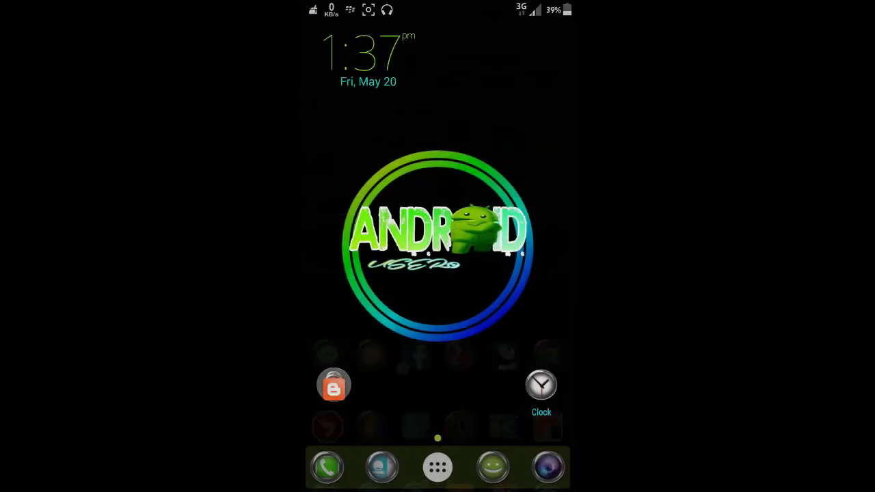
pyautogui.click(438, 467)
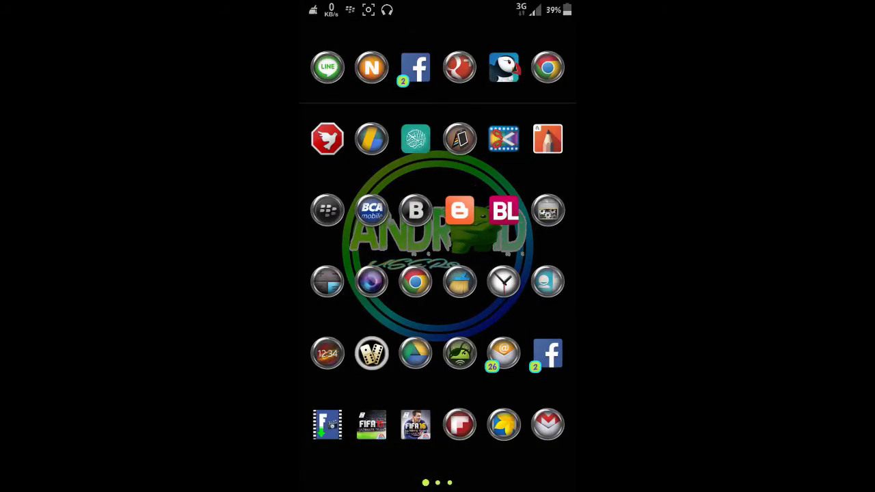
pyautogui.press('Escape')
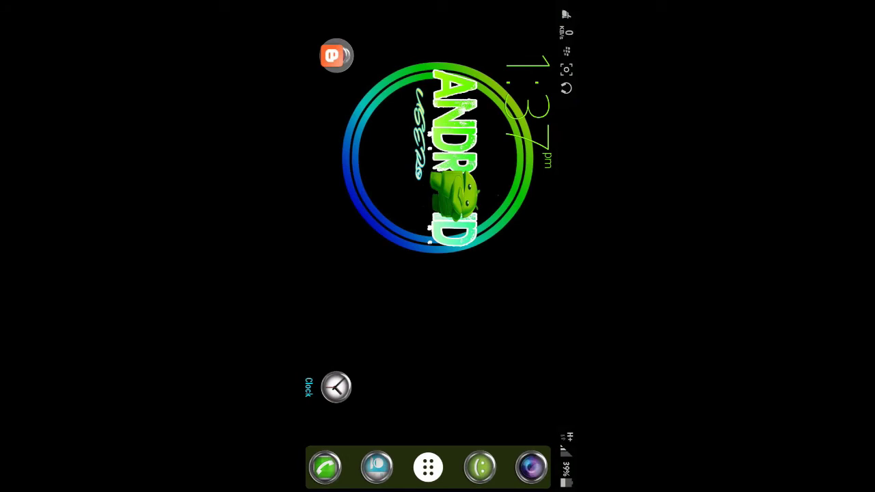
# - Open the app drawer and swipe through its pages to the third page
pyautogui.click(437, 469)
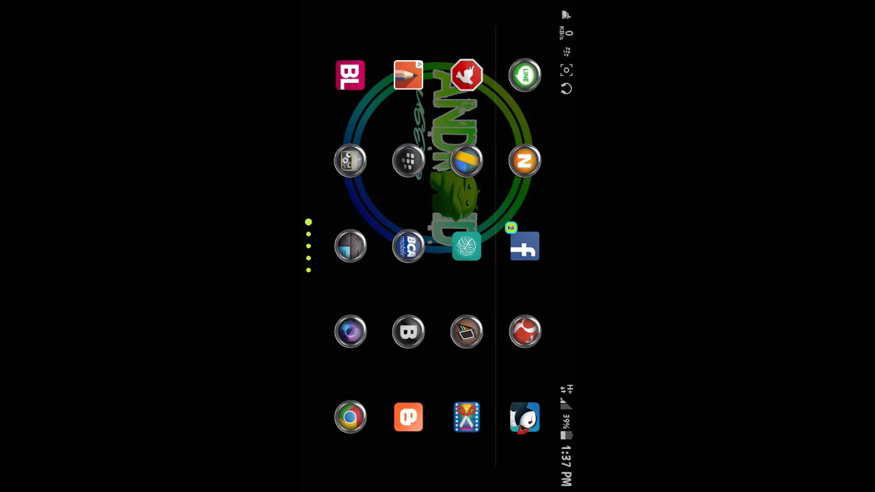
pyautogui.moveTo(438, 376); pyautogui.dragTo(438, 137)
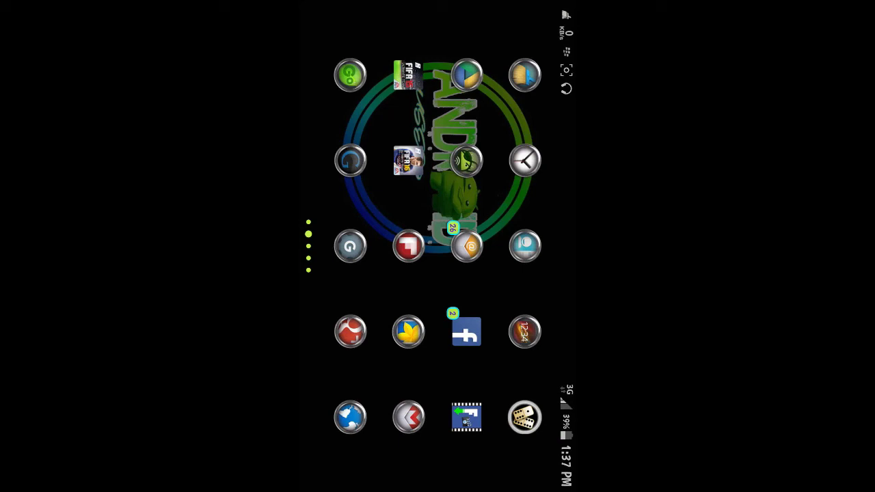
pyautogui.moveTo(387, 401); pyautogui.dragTo(386, 171)
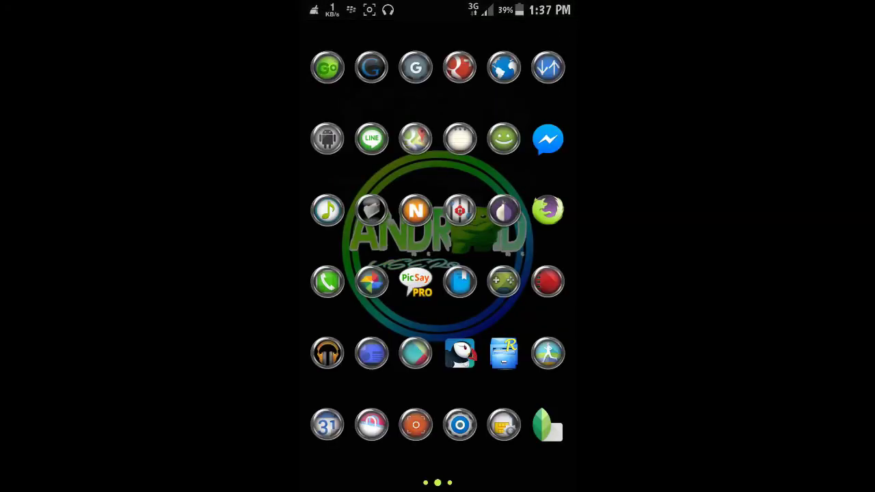
pyautogui.click(520, 475)
pyautogui.press('Escape')
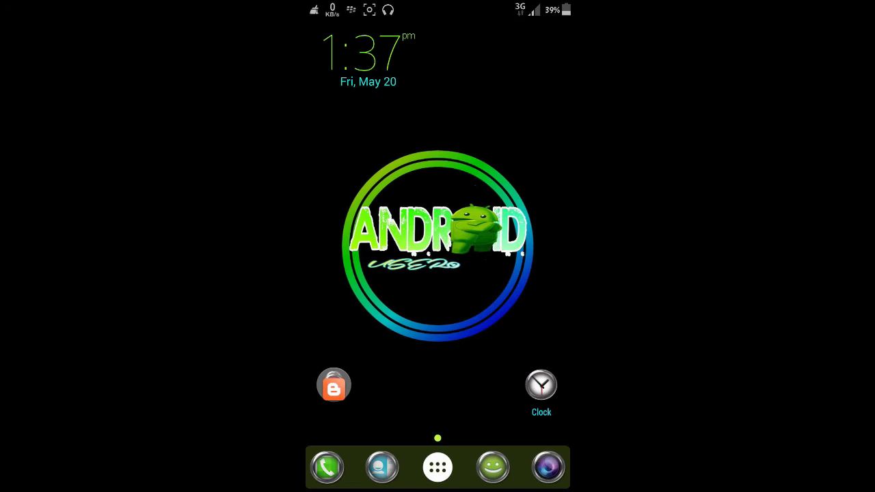
pyautogui.click(438, 467)
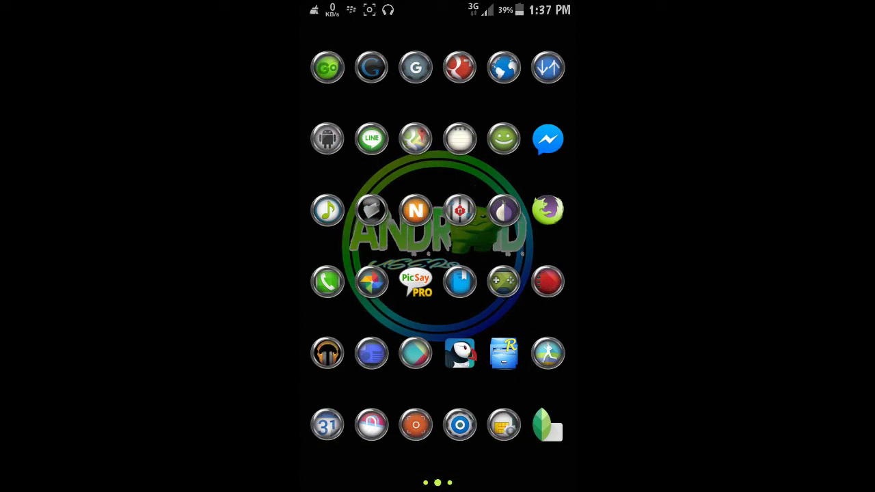
pyautogui.moveTo(533, 353); pyautogui.dragTo(462, 354)
pyautogui.moveTo(383, 354)
pyautogui.mouseDown()
pyautogui.moveTo(520, 353)
pyautogui.moveTo(383, 353)
pyautogui.mouseUp()
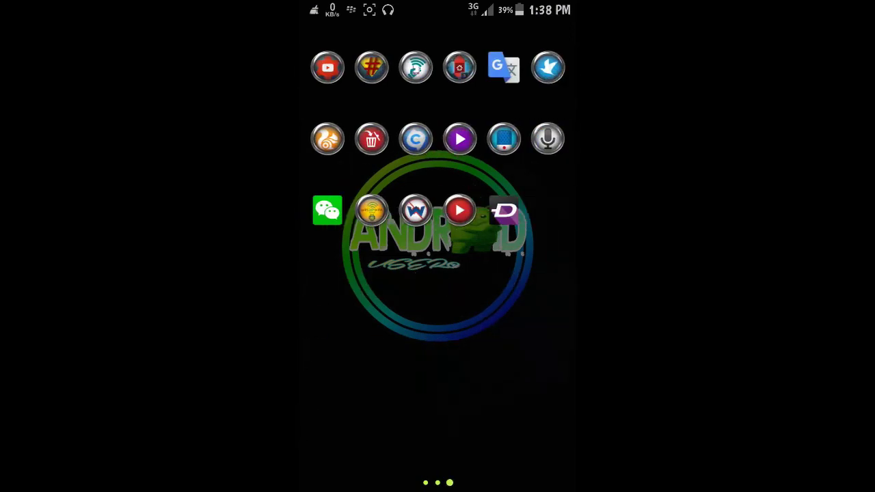
pyautogui.moveTo(435, 389); pyautogui.dragTo(561, 388)
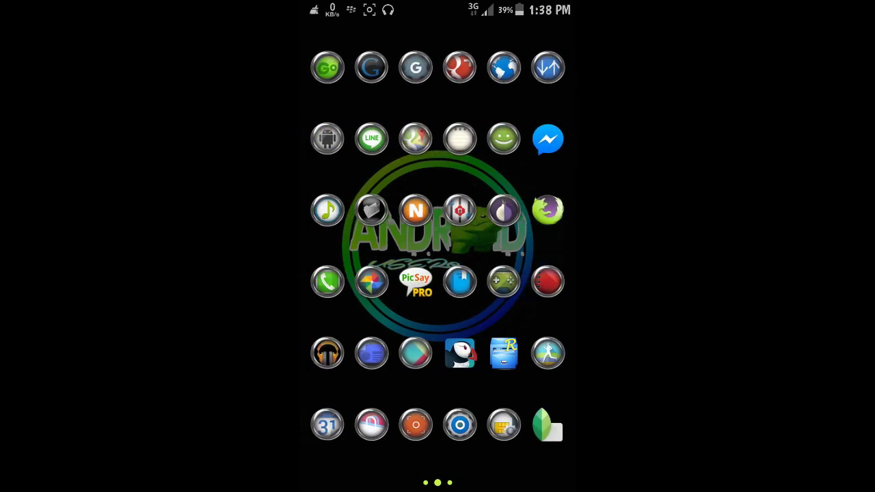